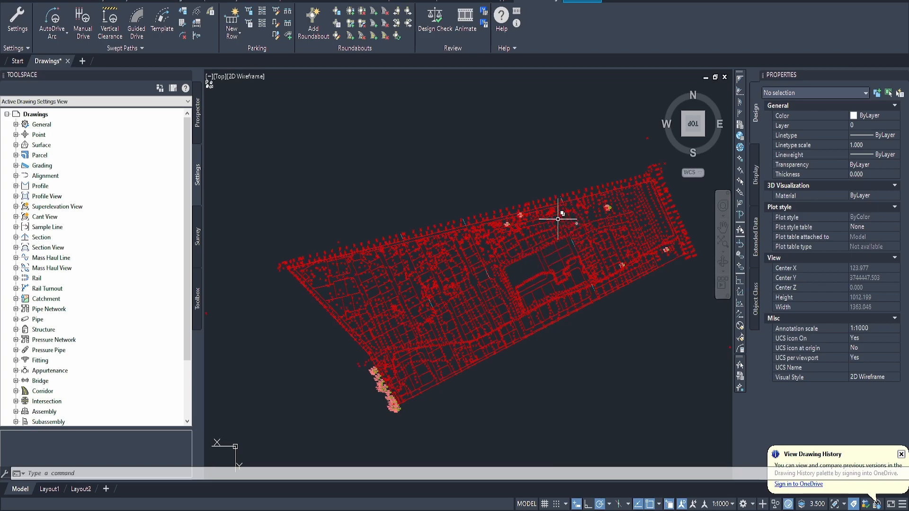
Step: List the drawing's point groups in the Prospector tree
middle_drag(516, 274, 494, 248)
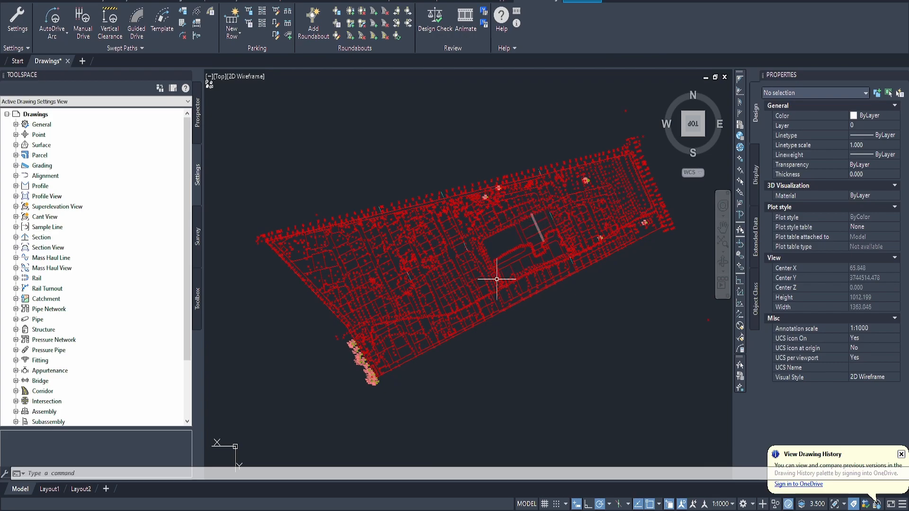
scroll(531, 227, up, 2)
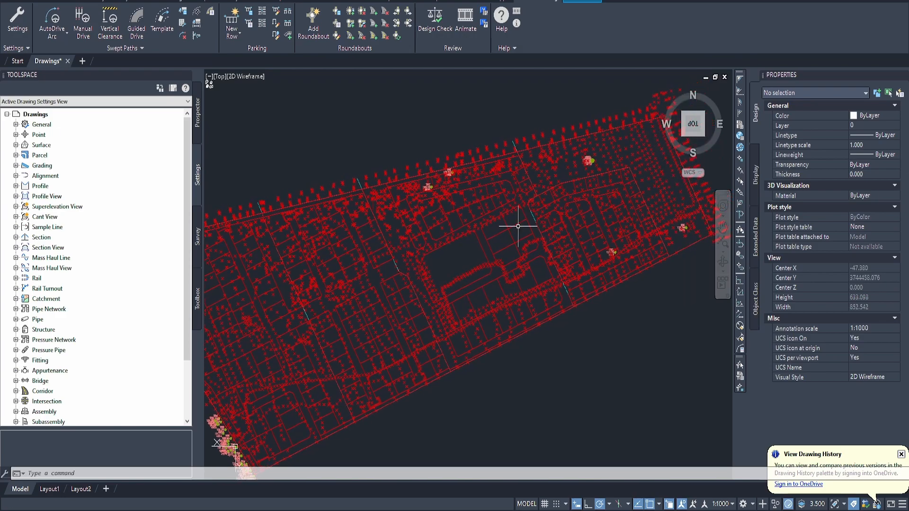
scroll(527, 220, up, 2)
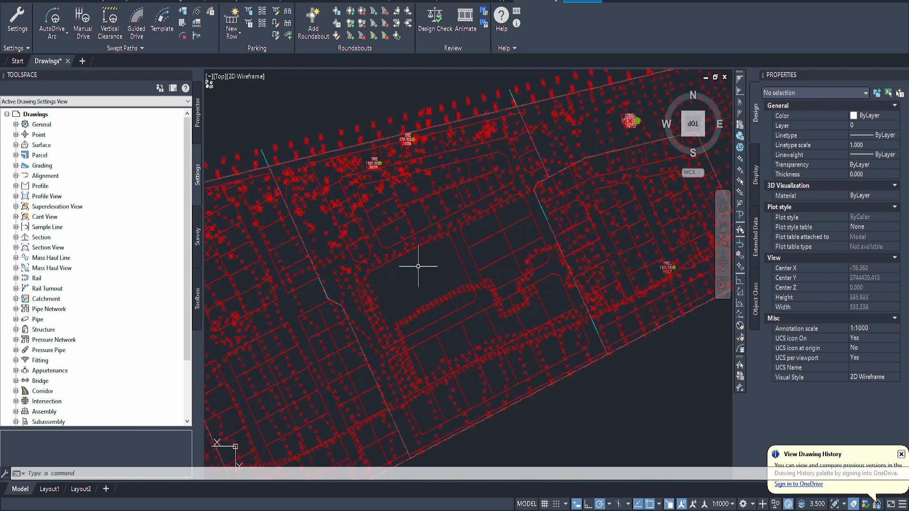
scroll(411, 294, down, 4)
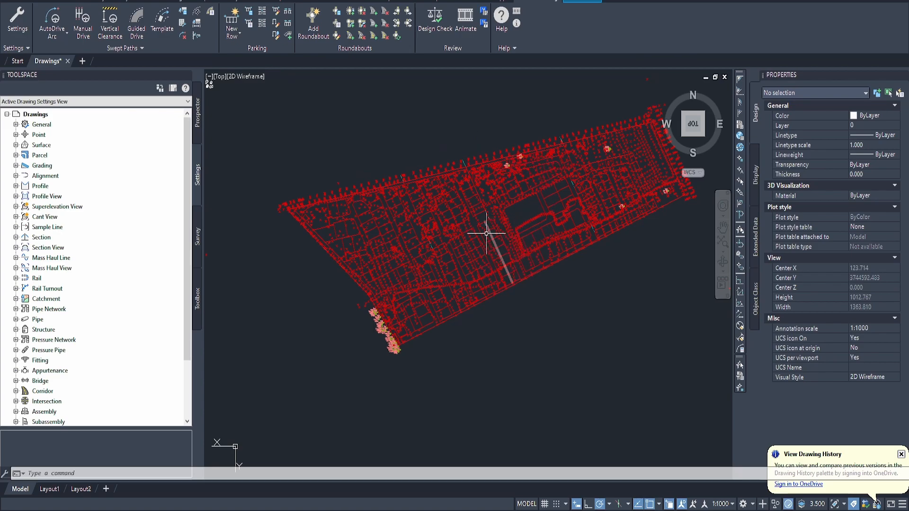
click(199, 115)
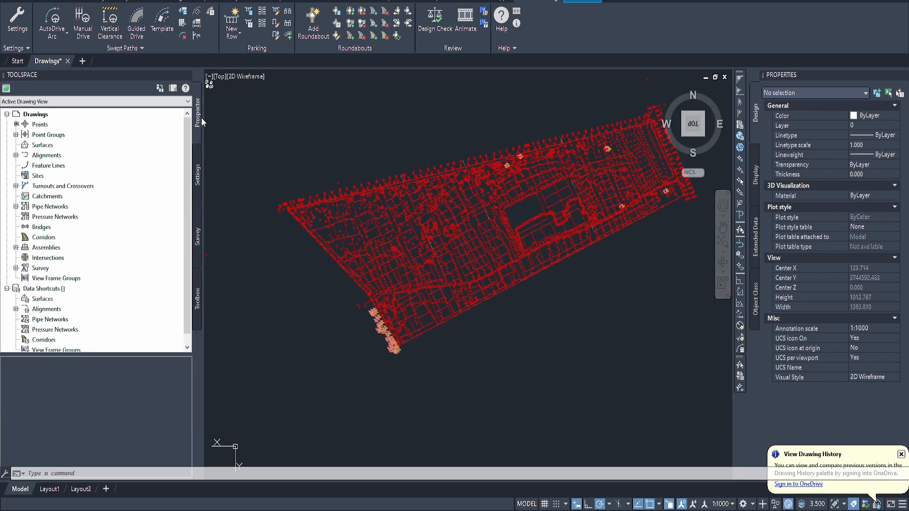
click(15, 134)
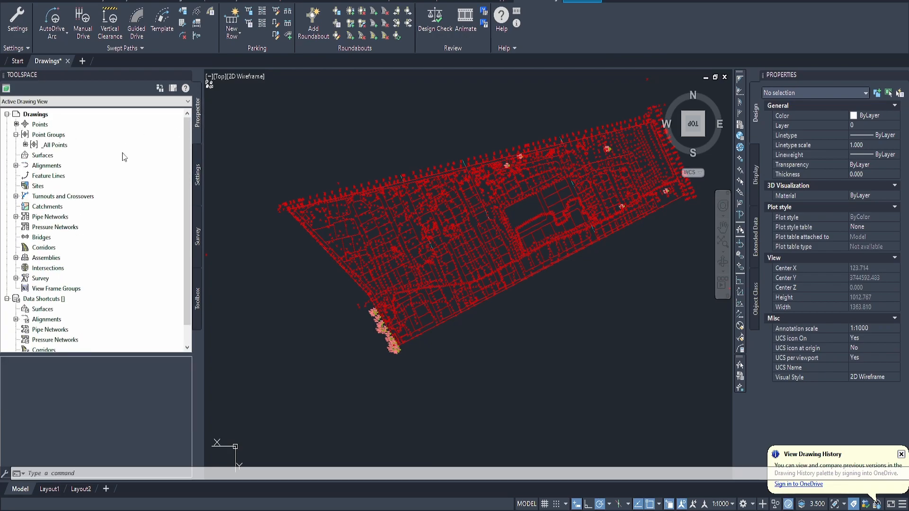
right_click(57, 137)
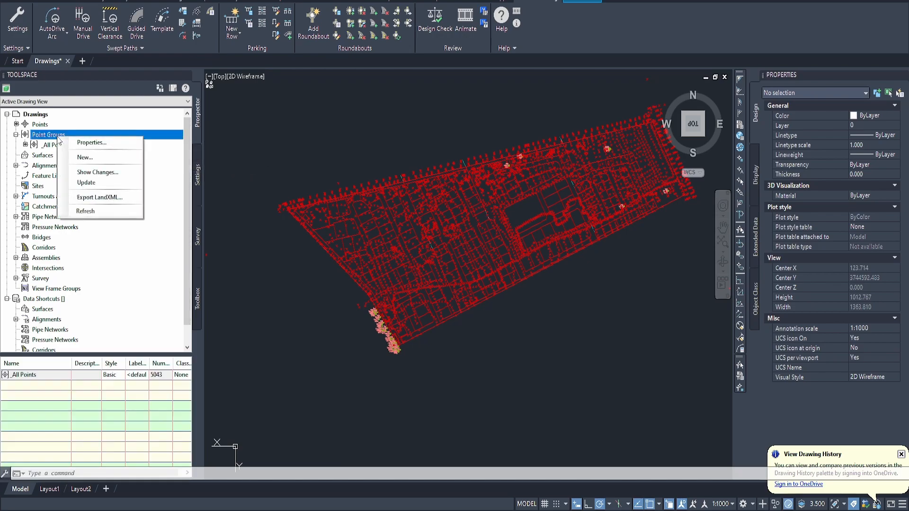
click(90, 158)
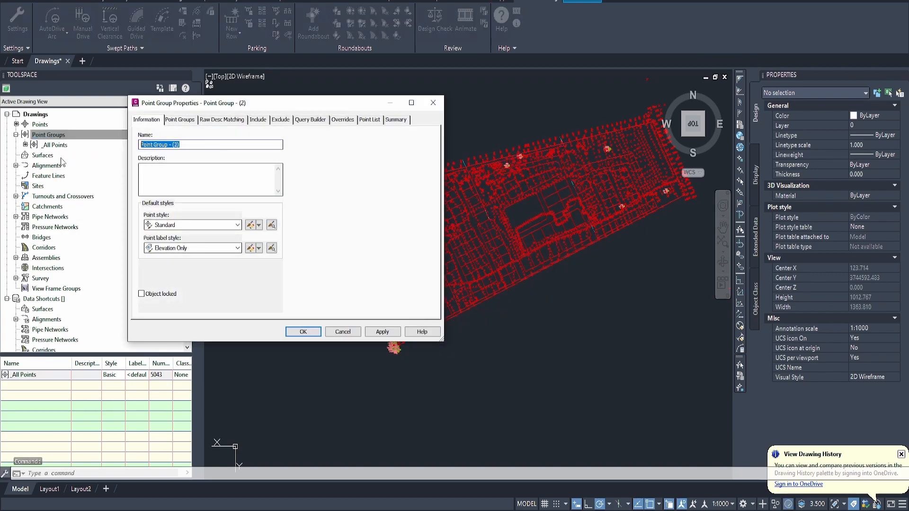
text(NGL)
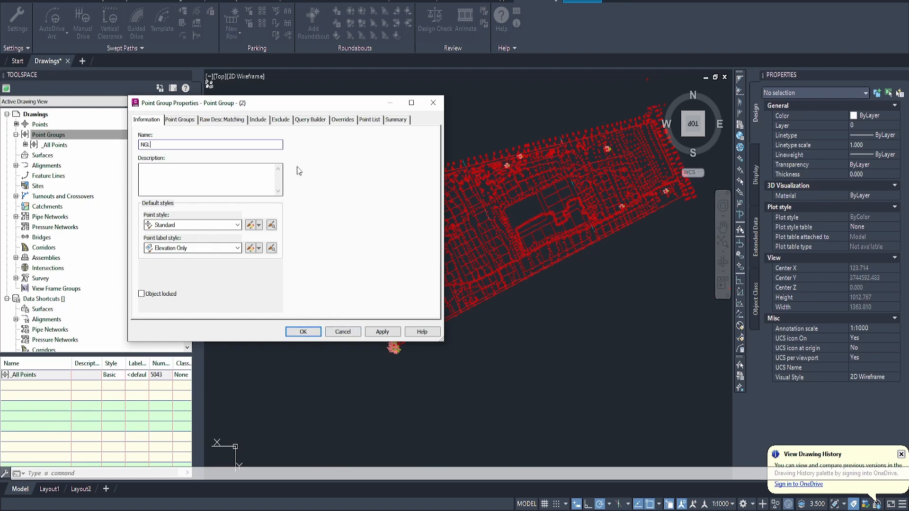
click(180, 121)
click(219, 121)
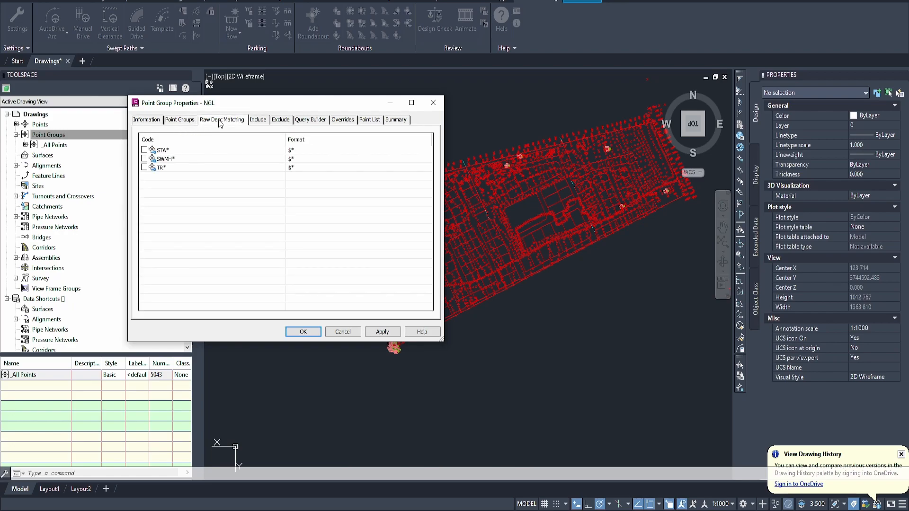
click(258, 122)
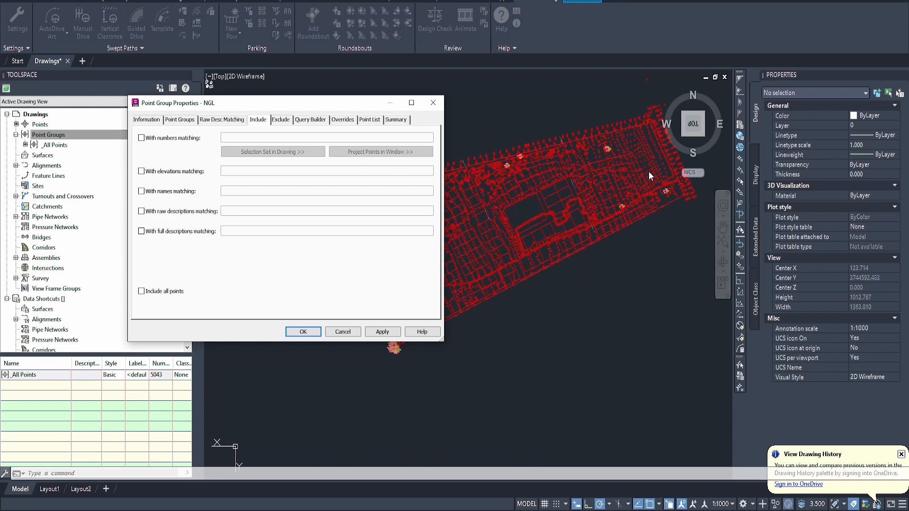
click(282, 120)
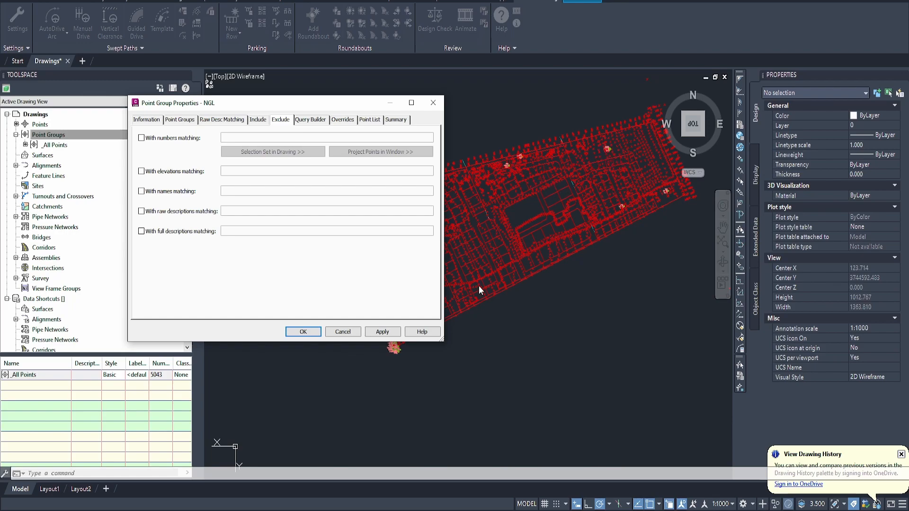
click(343, 331)
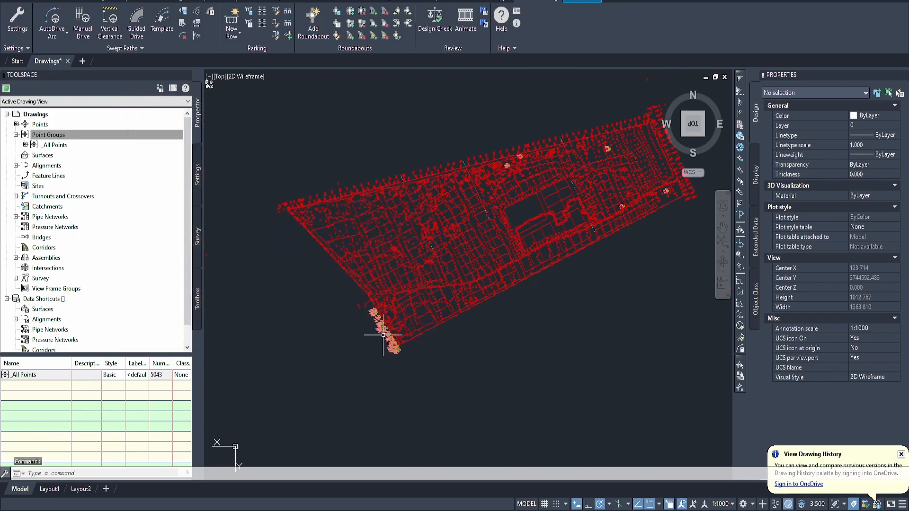
Step: Inspect the raw description of a tree point beside the site's lower boundary corner
scroll(406, 351, up, 5)
scroll(406, 350, up, 6)
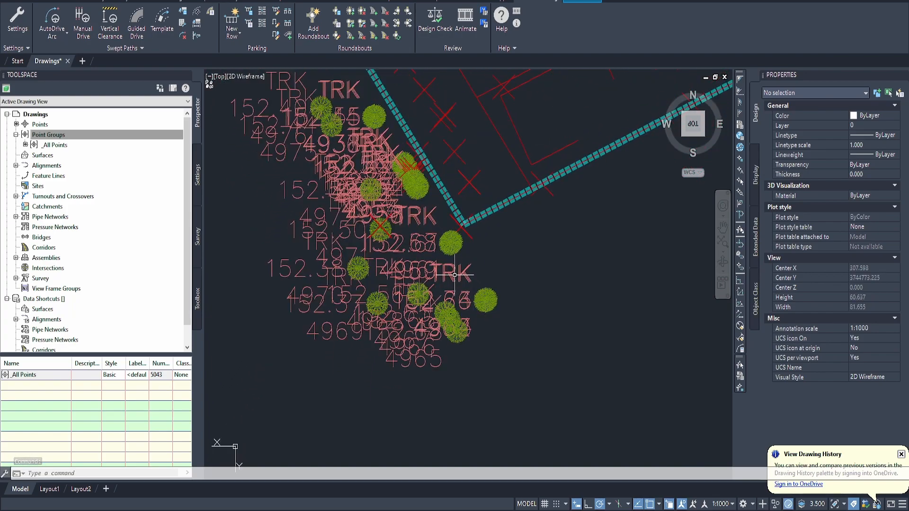
click(455, 271)
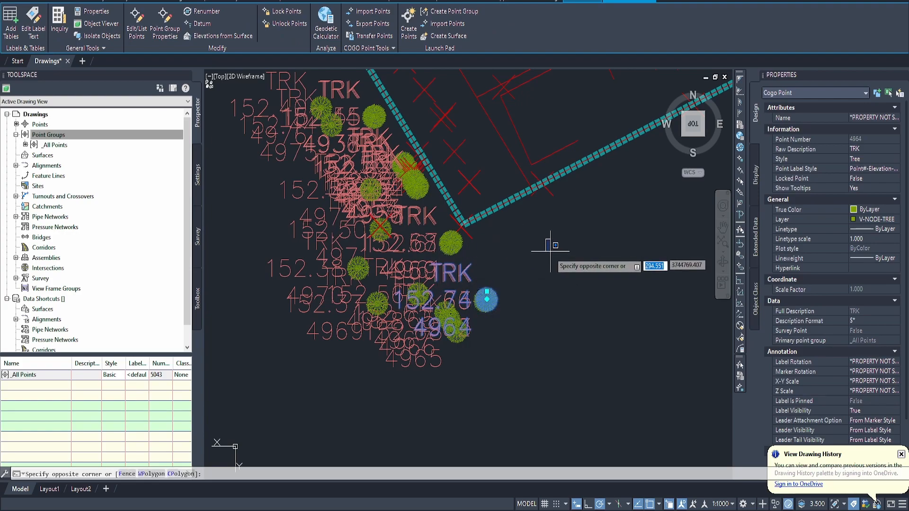
Step: Examine the tree point labels across the rest of the site to identify the raw descriptions they use
scroll(582, 274, down, 9)
scroll(575, 265, down, 2)
scroll(551, 242, up, 10)
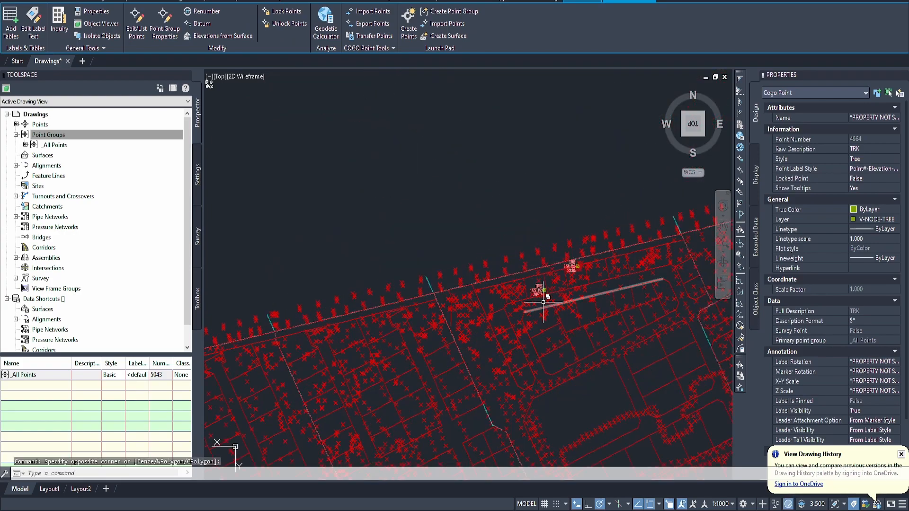
scroll(541, 287, down, 5)
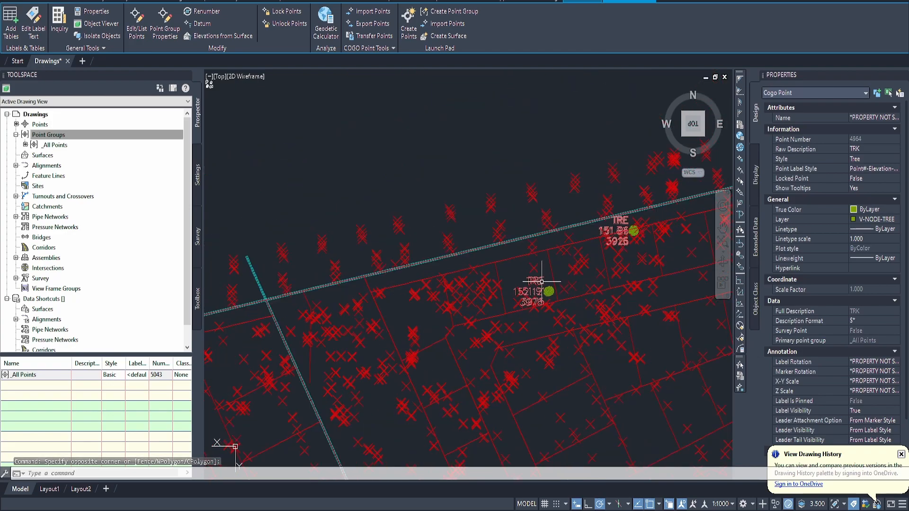
scroll(514, 233, up, 2)
middle_drag(645, 253, 379, 273)
scroll(379, 274, down, 4)
middle_drag(615, 256, 350, 267)
scroll(395, 254, up, 7)
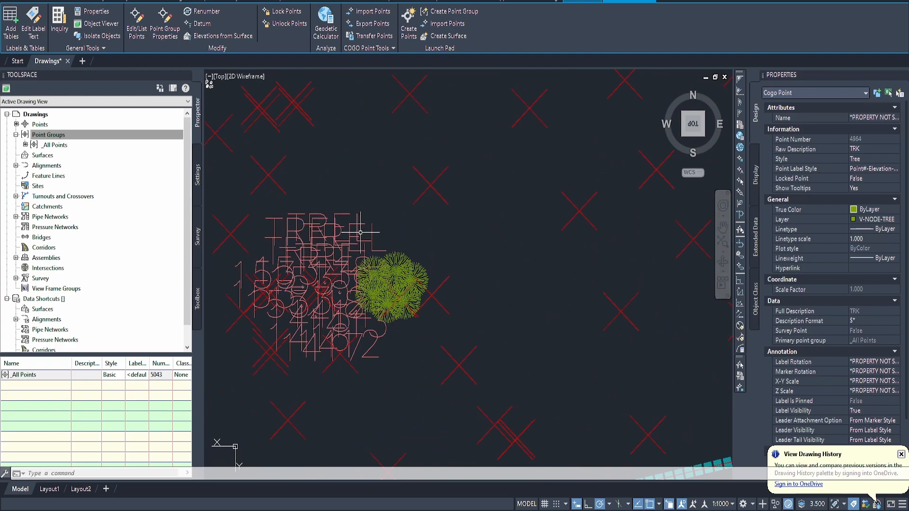
scroll(352, 229, down, 5)
middle_drag(483, 270, 348, 219)
middle_drag(530, 312, 355, 193)
scroll(347, 185, down, 1)
scroll(348, 185, down, 2)
scroll(460, 322, up, 2)
middle_drag(264, 370, 441, 262)
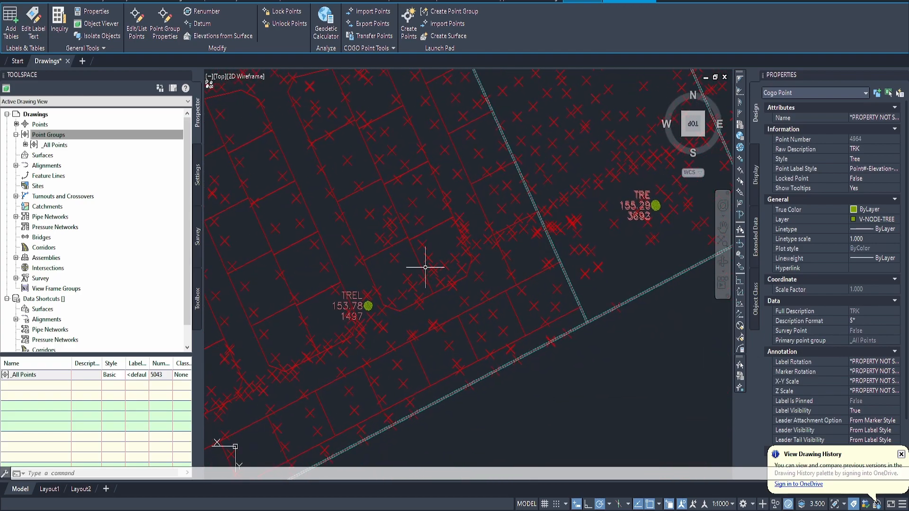
scroll(417, 269, down, 2)
middle_drag(364, 311, 448, 251)
scroll(448, 247, down, 4)
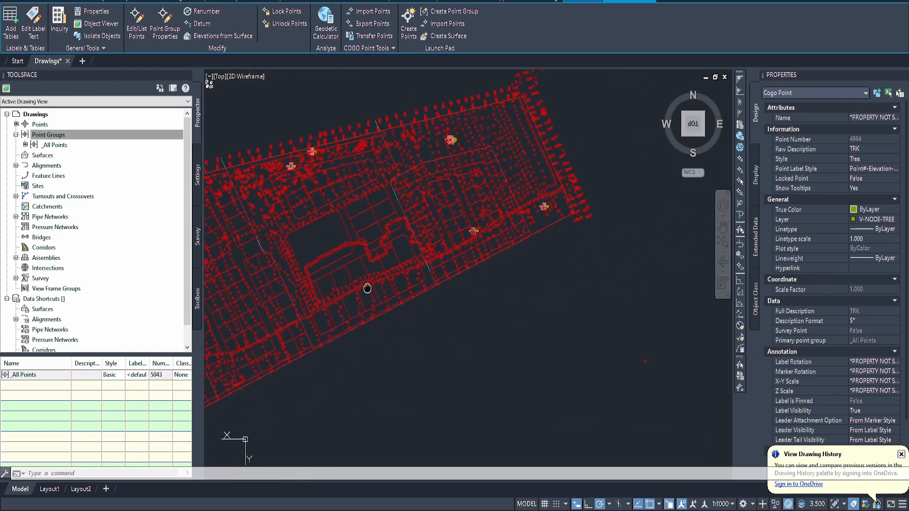
middle_drag(353, 295, 430, 254)
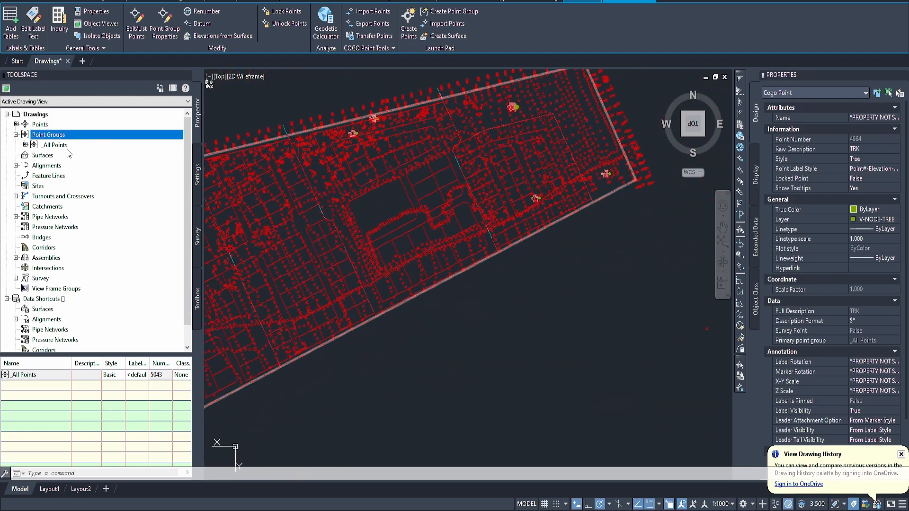
Step: Create a point group named NGL that excludes points with the raw descriptions TRE, TRK and TREL
right_click(65, 137)
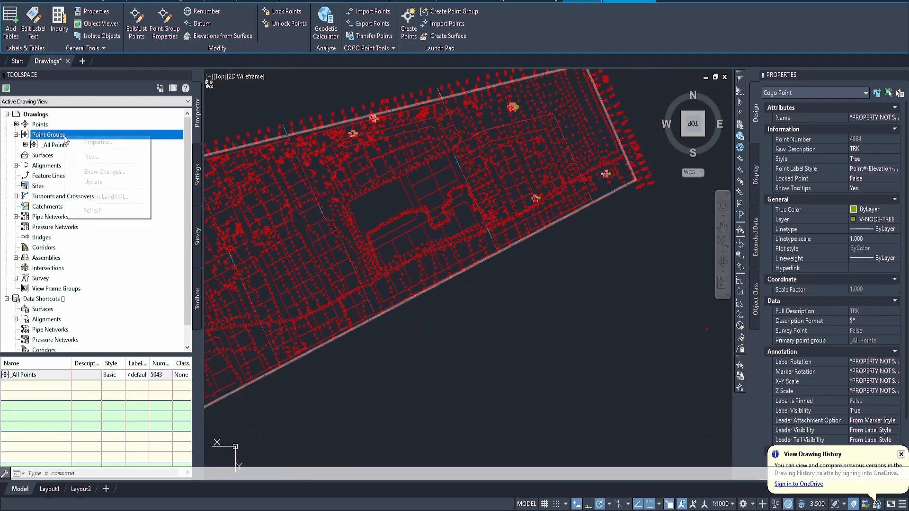
click(90, 157)
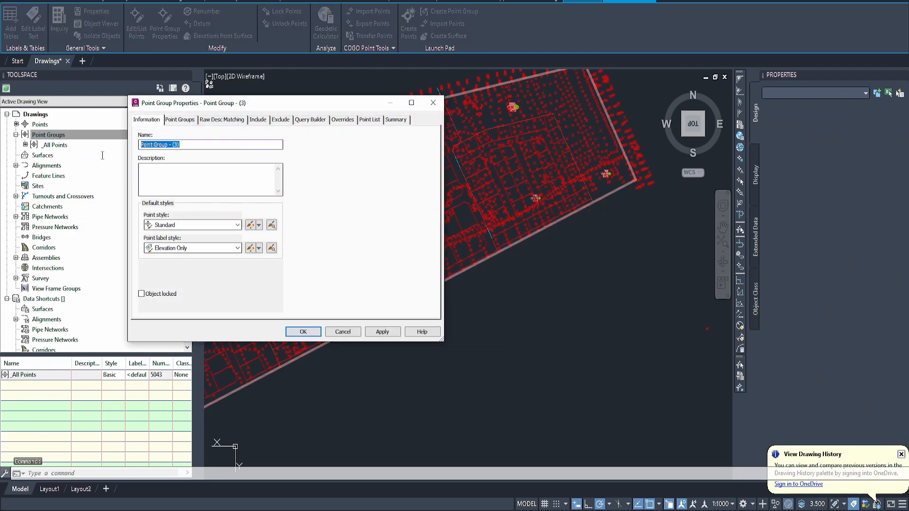
text(NGL)
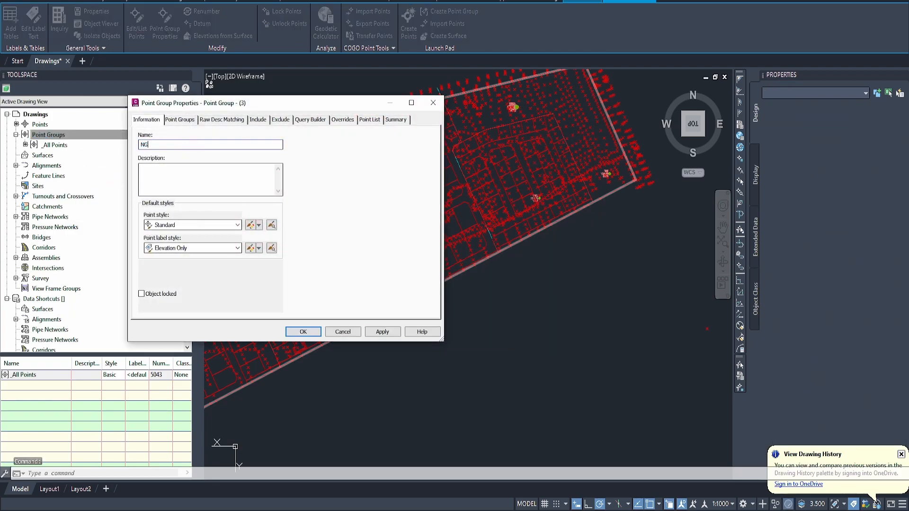
click(280, 119)
click(168, 212)
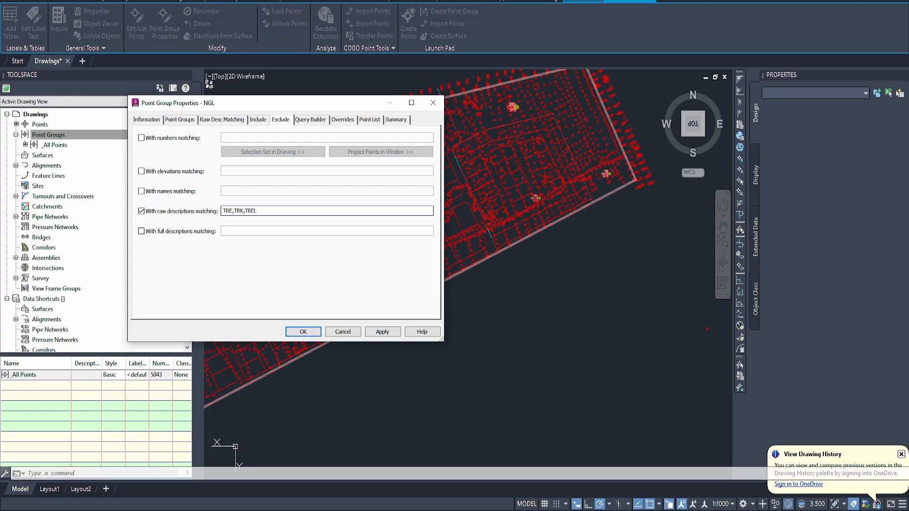
click(316, 333)
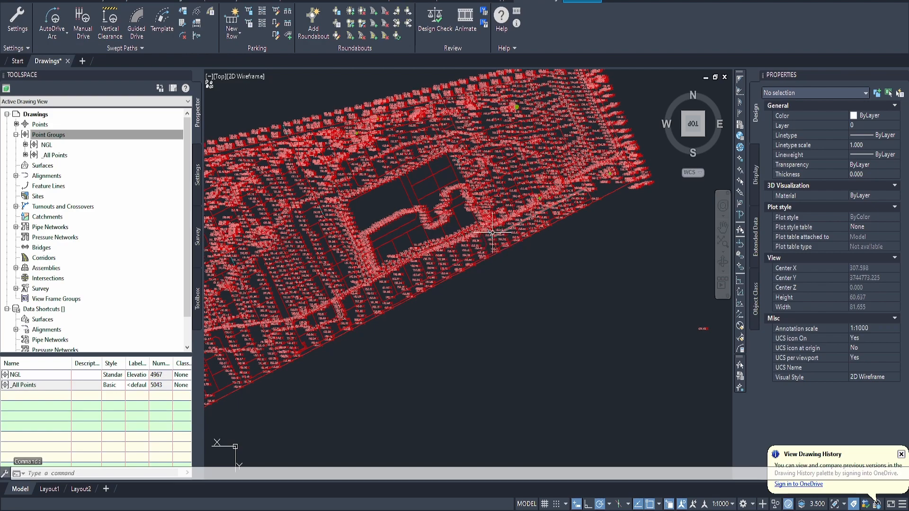
Step: Examine the elevation labels across the site and the properties of a tree point outside the lower boundary
scroll(379, 210, up, 2)
scroll(383, 216, up, 7)
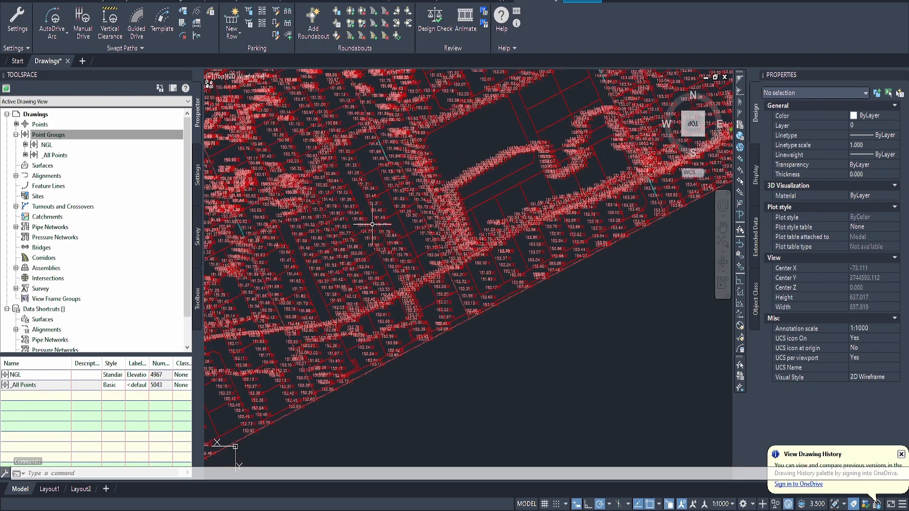
scroll(391, 192, down, 7)
middle_drag(343, 248, 390, 245)
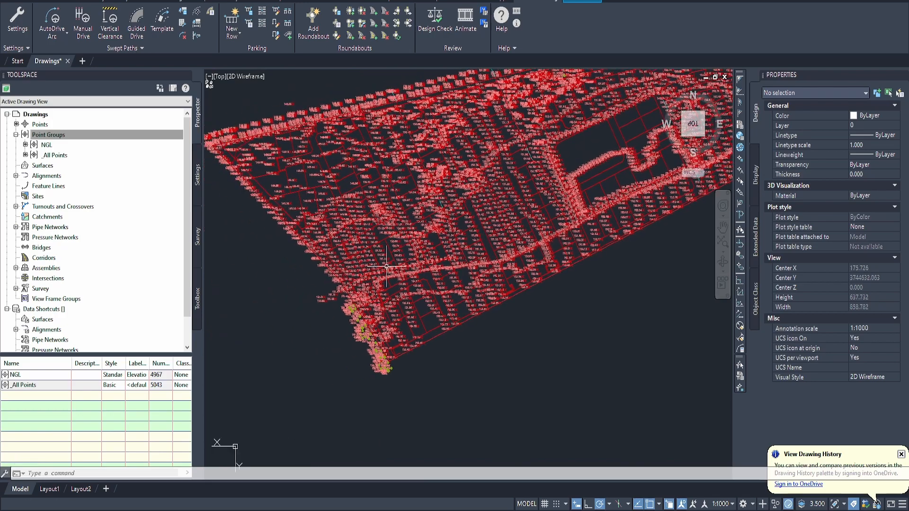
scroll(367, 334, up, 8)
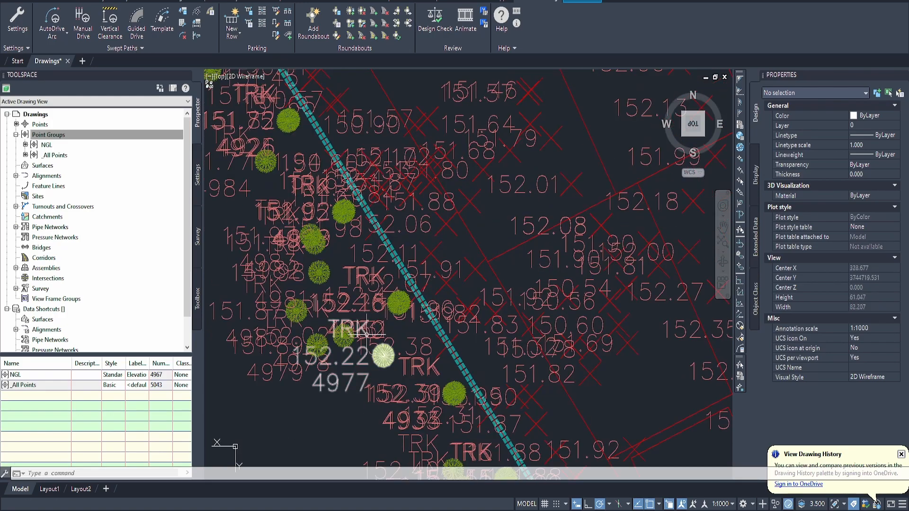
click(383, 355)
scroll(424, 322, down, 7)
mouse_move(525, 274)
shift+middle_down()
mouse_move(498, 276)
mouse_move(523, 296)
mouse_move(444, 333)
mouse_move(422, 228)
shift+middle_up()
scroll(358, 263, up, 2)
scroll(335, 288, up, 4)
middle_drag(357, 311, 408, 253)
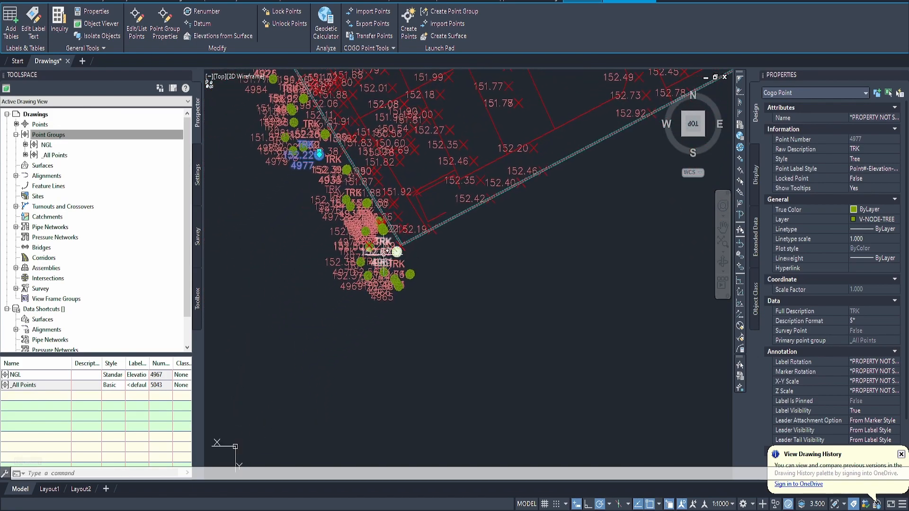
key(Escape)
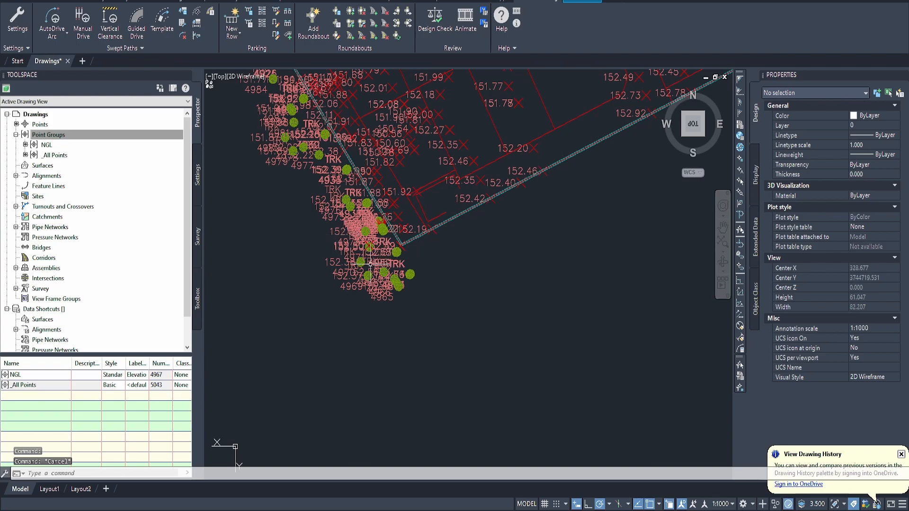
Step: Delete the group of tree points lying outside the lower corner of the site boundary
scroll(420, 285, up, 2)
click(451, 320)
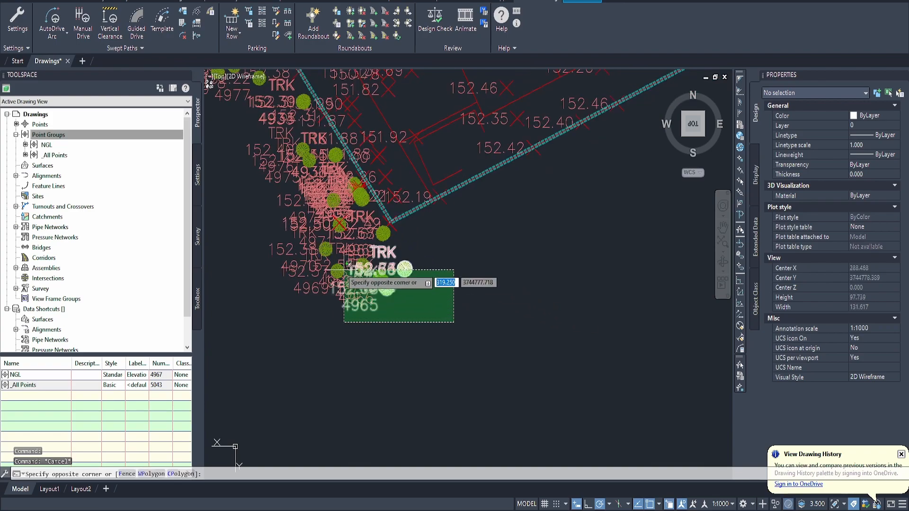
click(302, 260)
key(Delete)
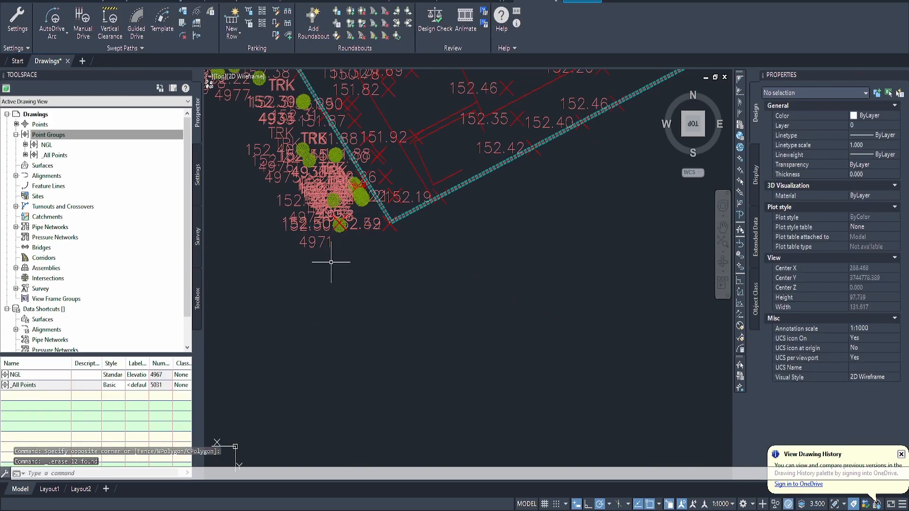
Step: Delete the five stray survey points lying outside the site boundary beyond the row of tree points
scroll(313, 268, down, 4)
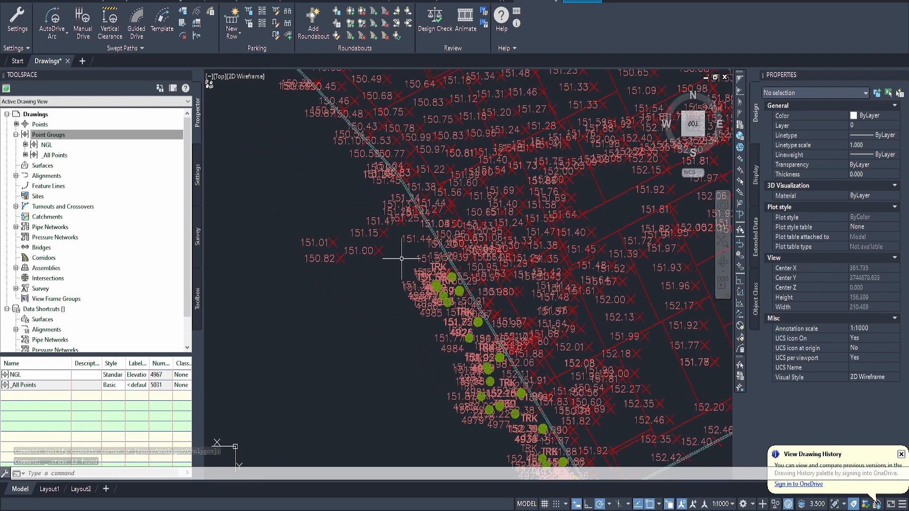
click(366, 296)
click(296, 213)
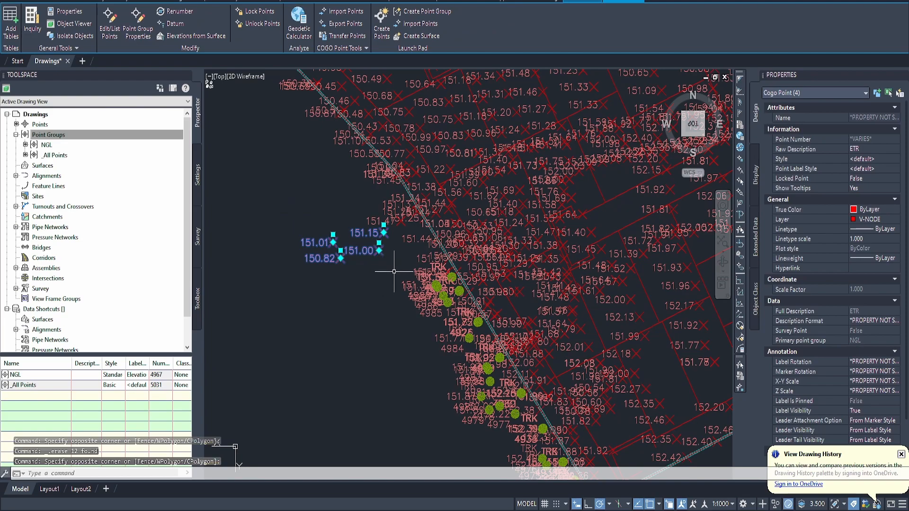
scroll(418, 233, up, 5)
click(371, 246)
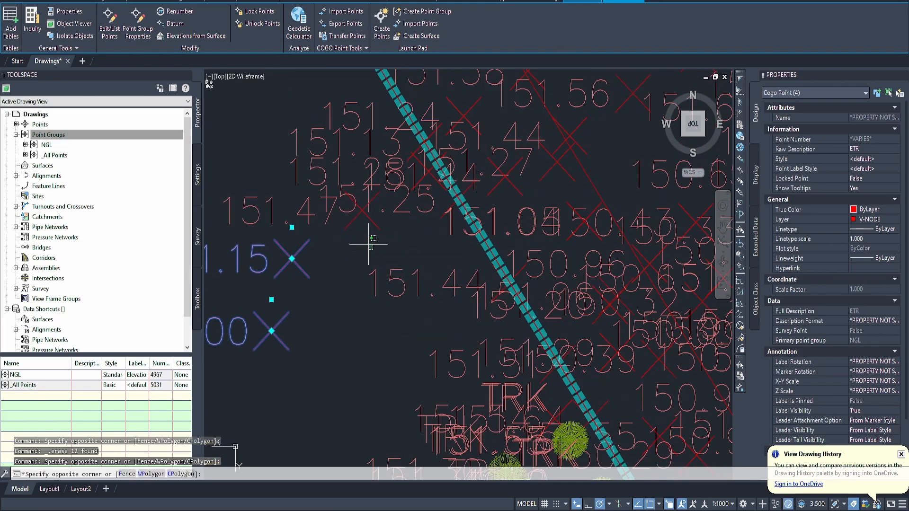
click(346, 218)
scroll(346, 217, down, 5)
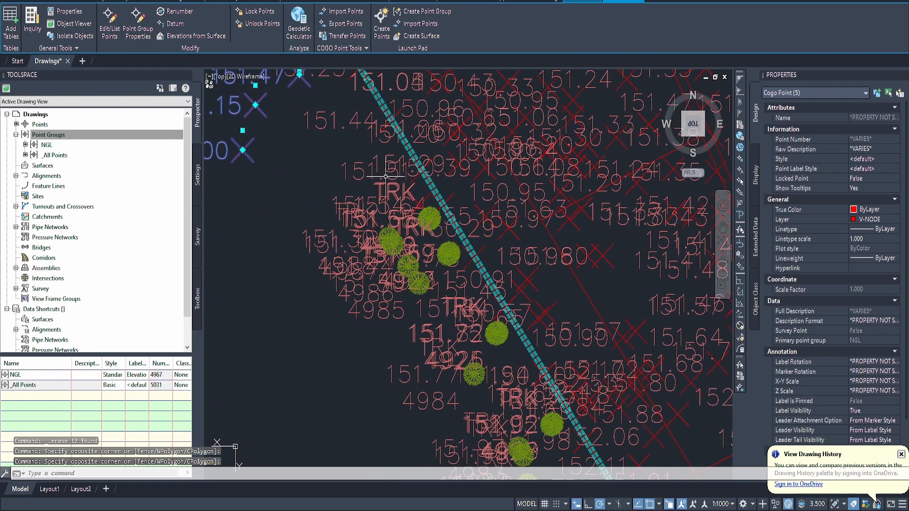
key(Delete)
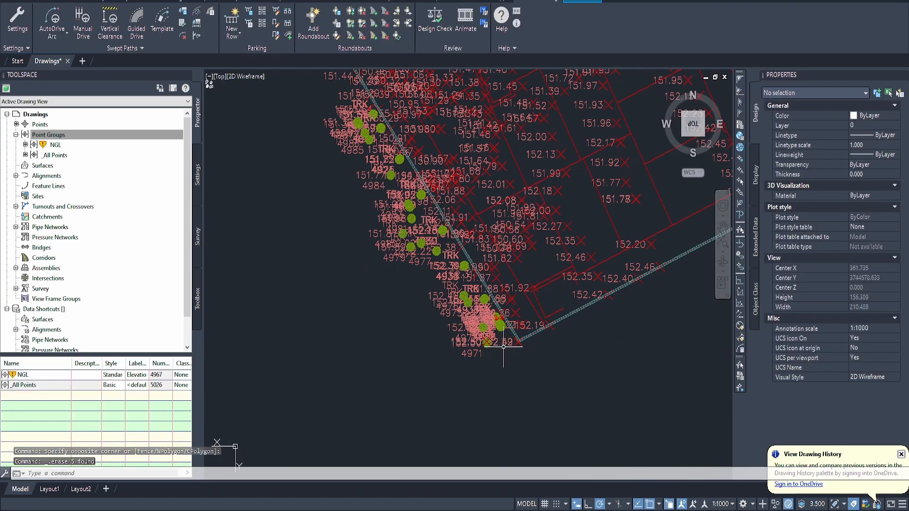
Step: Delete the remaining tree points outside the boundary and the isolated points far from the site, fitting the whole site in view
scroll(388, 209, down, 6)
middle_drag(447, 191, 331, 292)
scroll(382, 258, down, 2)
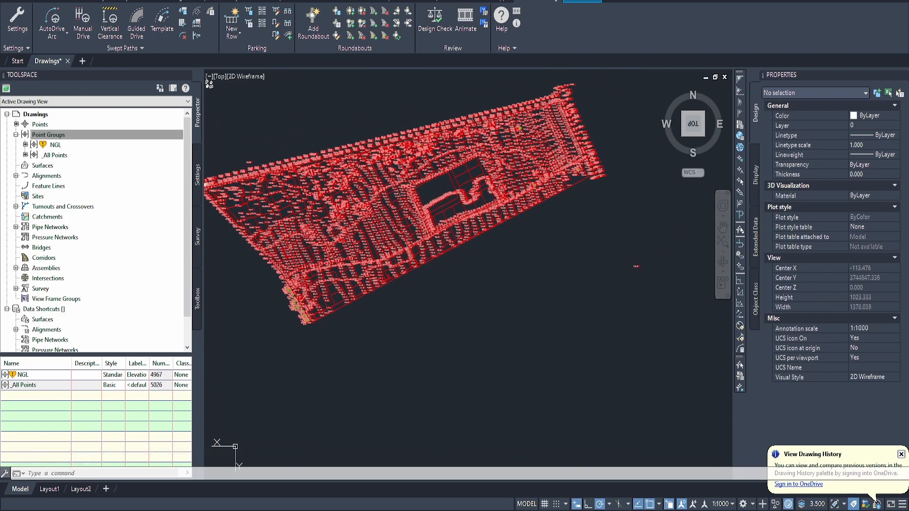
middle_click(420, 278)
middle_click(419, 277)
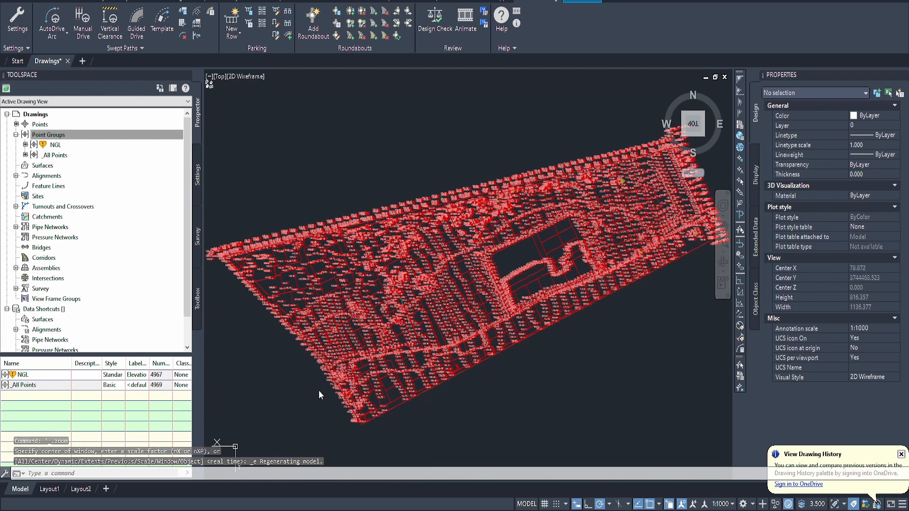
Step: Update the out-of-date NGL point group to reflect the deleted points
right_click(55, 148)
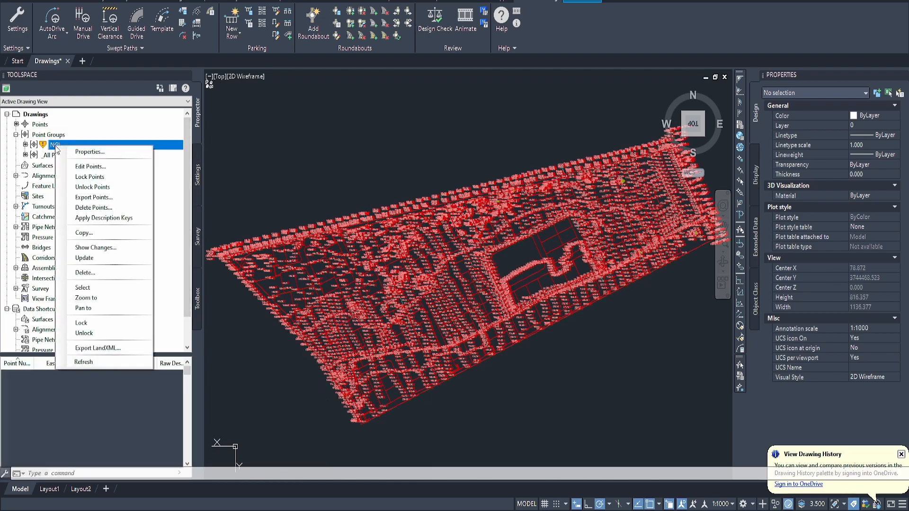
click(327, 171)
click(372, 194)
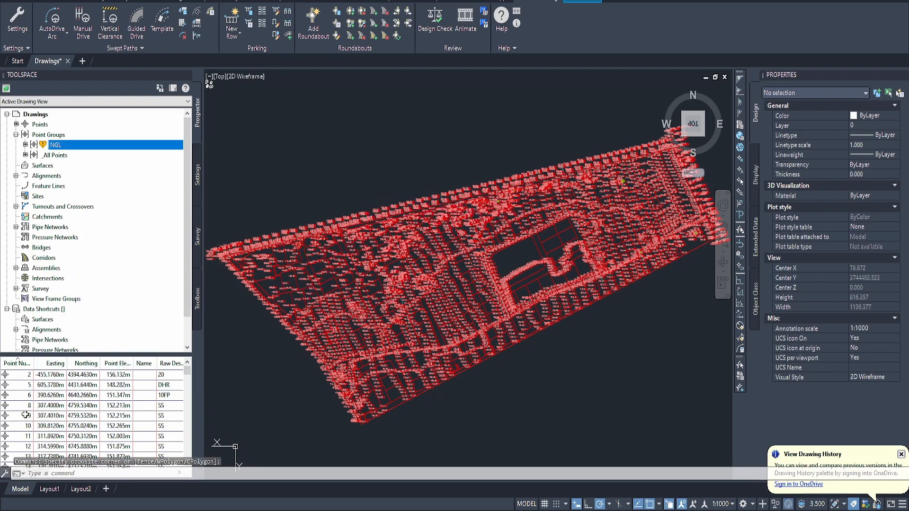
middle_click(364, 414)
middle_click(365, 414)
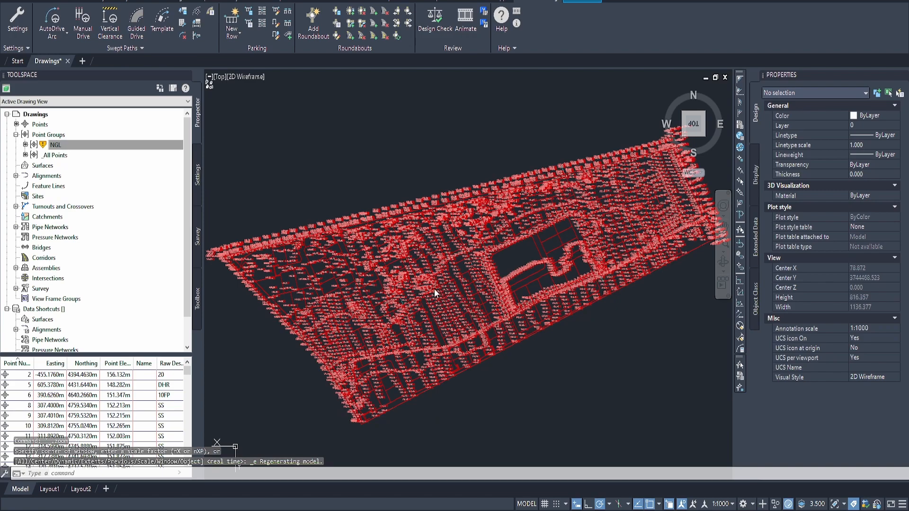
right_click(56, 145)
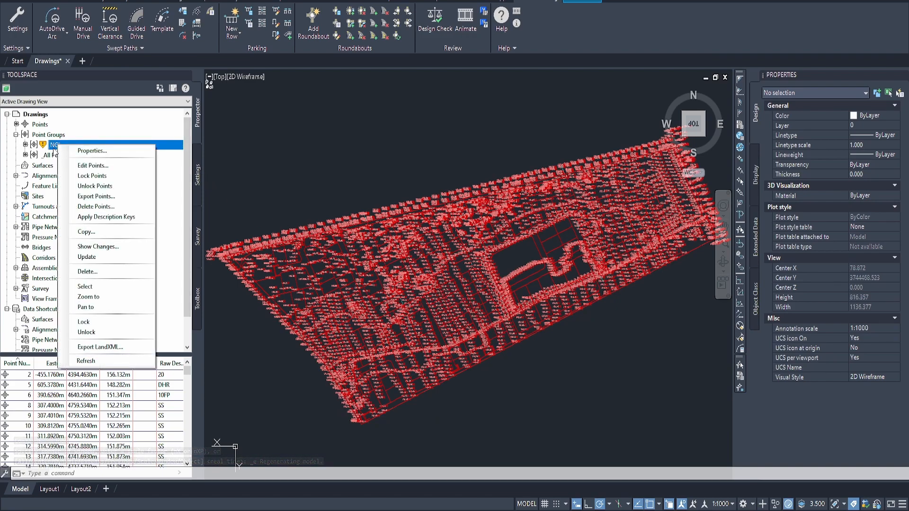
click(100, 258)
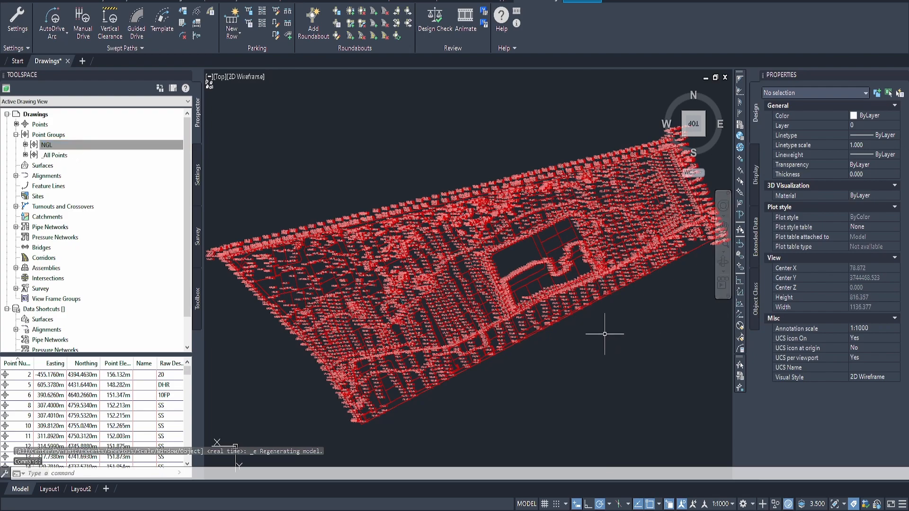
Step: Review the NGL point group's list of points and their raw descriptions
drag(187, 373, 187, 400)
scroll(155, 429, up, 13)
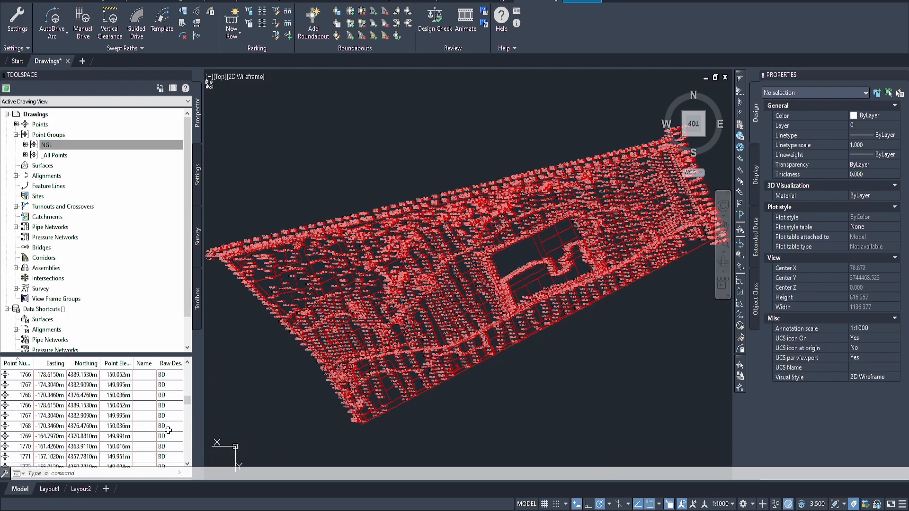
drag(195, 374, 195, 361)
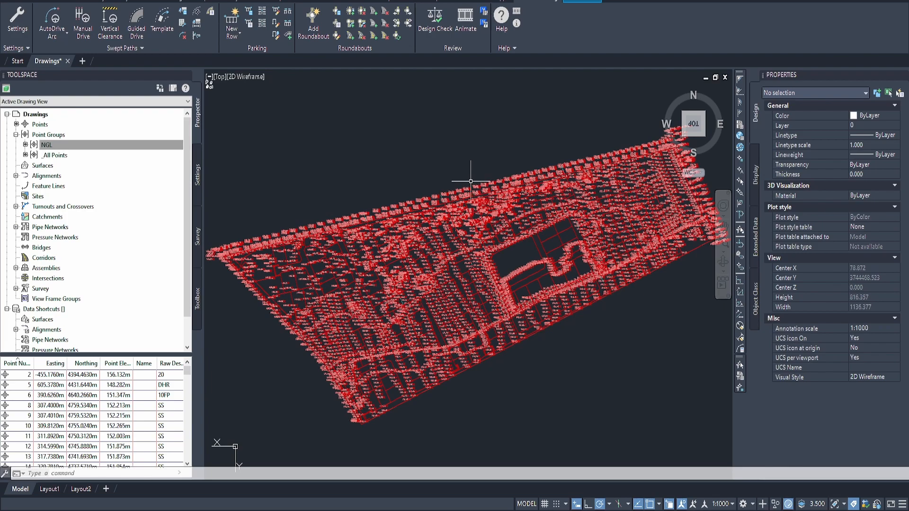
click(280, 163)
click(280, 164)
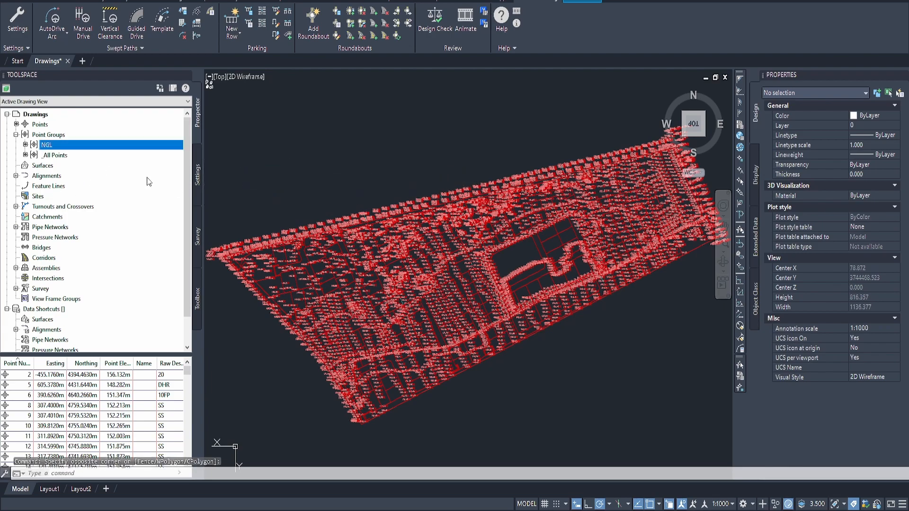
Step: Create a TIN surface named NGL with the surface style Contours 1m and 5m (Background)
right_click(48, 166)
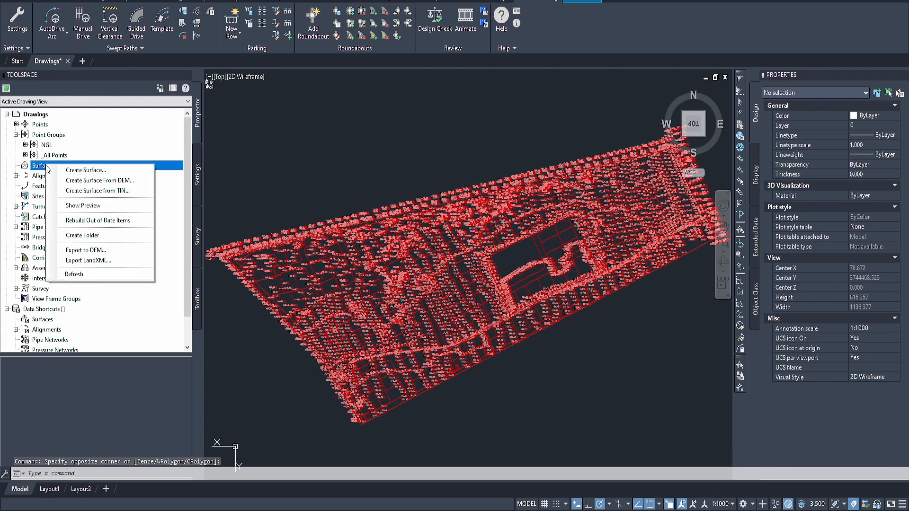
click(108, 173)
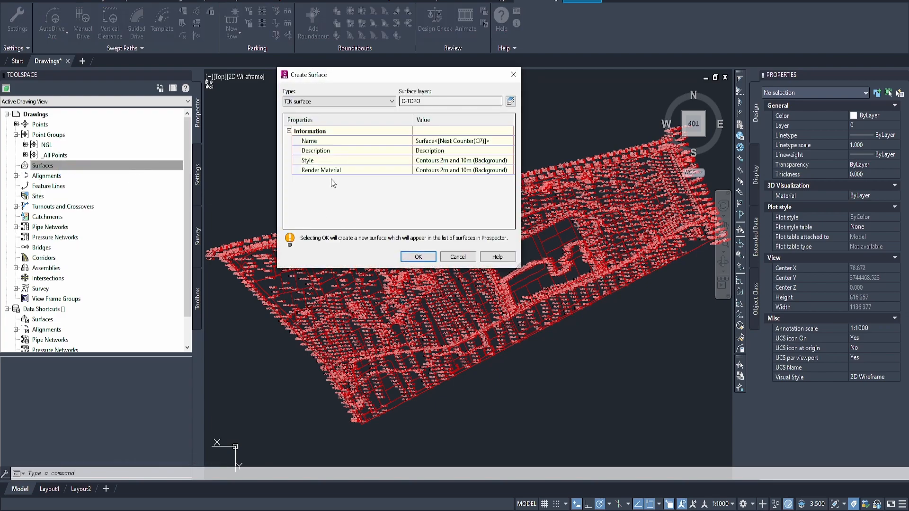
click(454, 140)
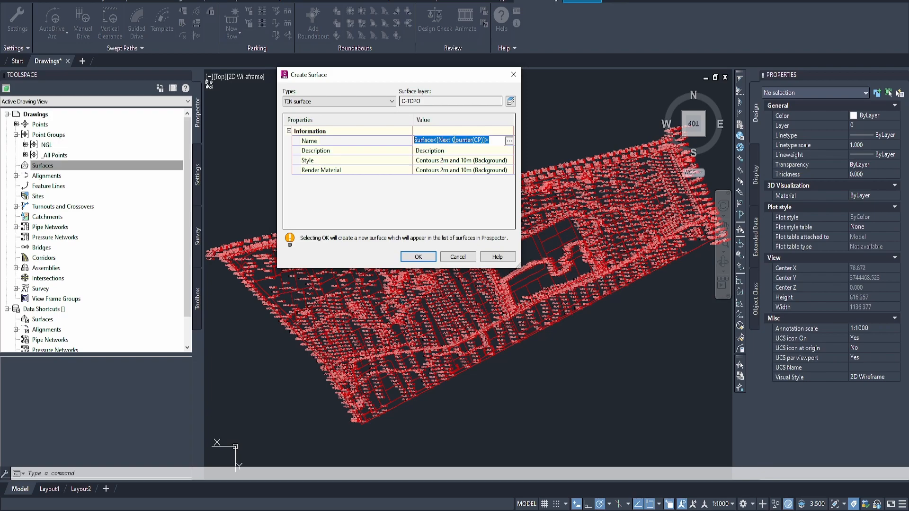
text(NGL)
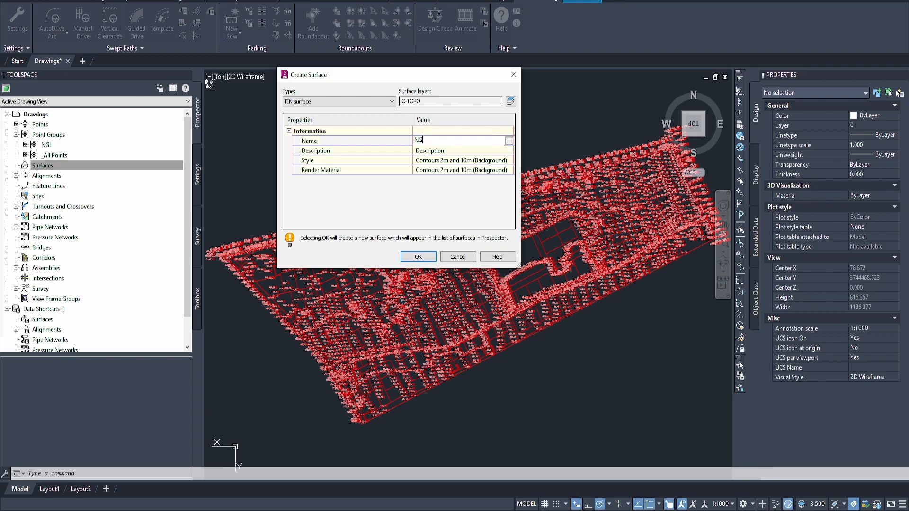
click(509, 160)
click(449, 225)
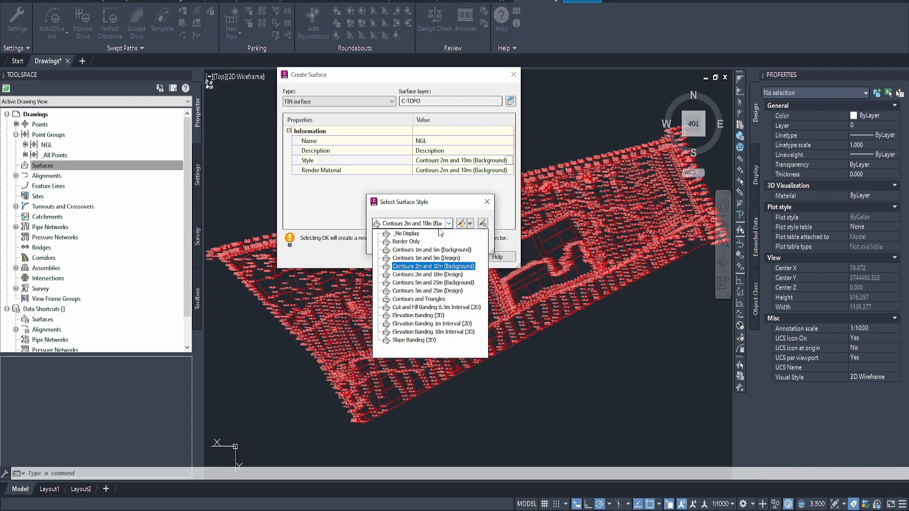
click(423, 249)
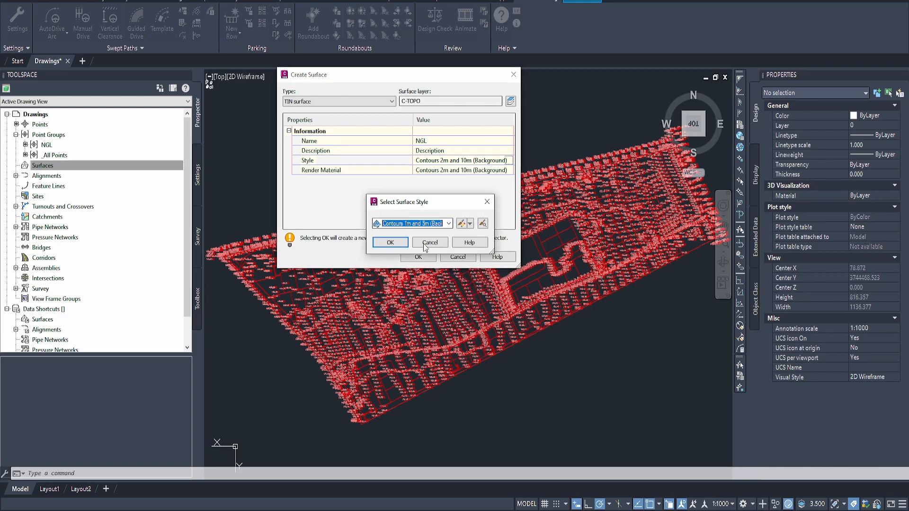
click(391, 242)
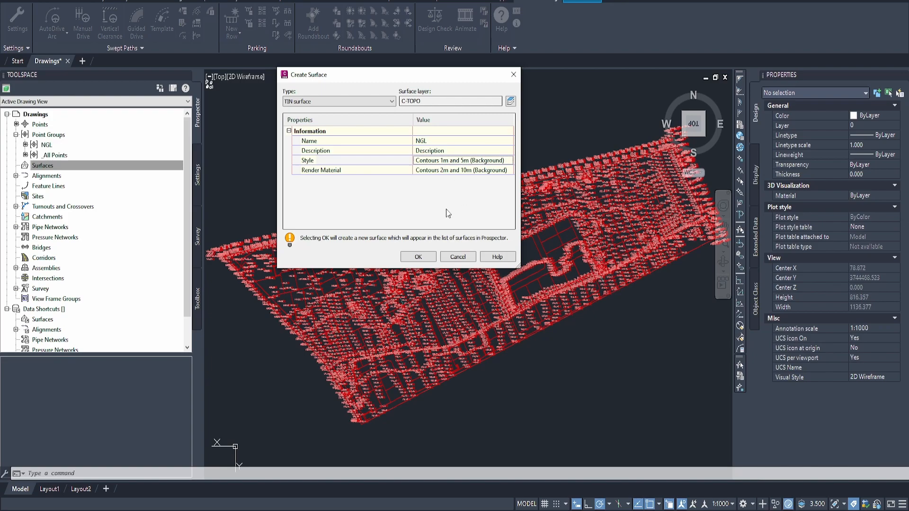
click(418, 257)
Step: Add the NGL point group to the NGL surface's definition and dismiss the event list
click(175, 167)
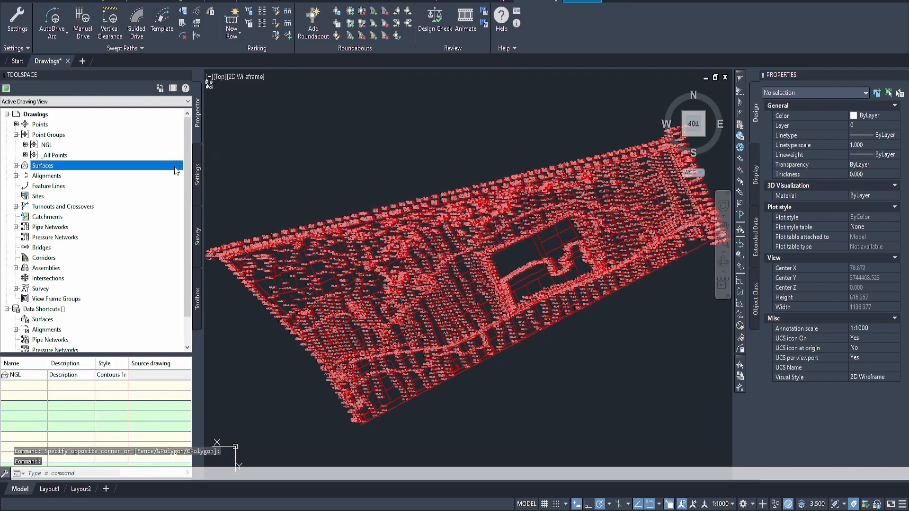
click(15, 165)
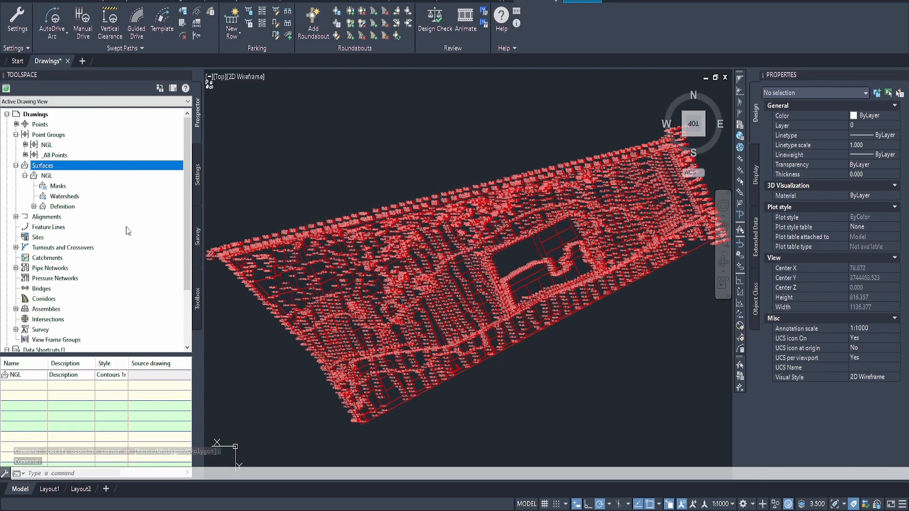
click(33, 207)
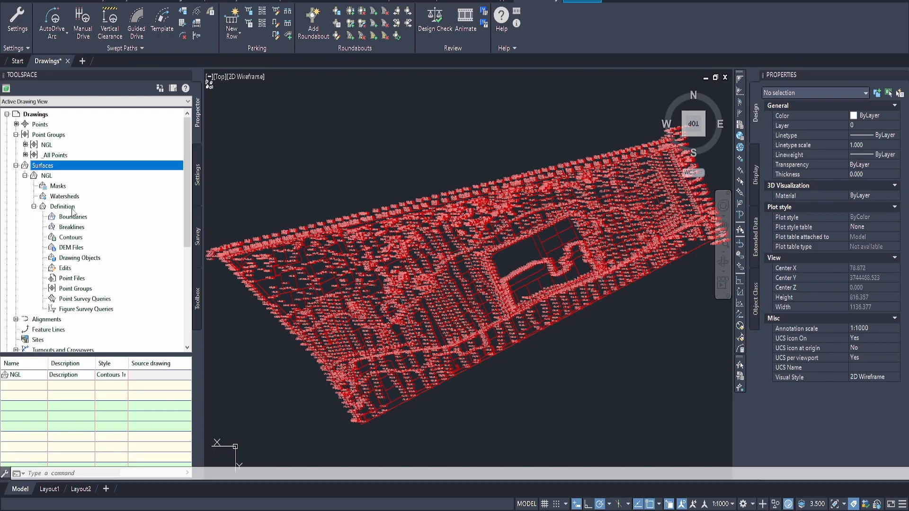
click(84, 289)
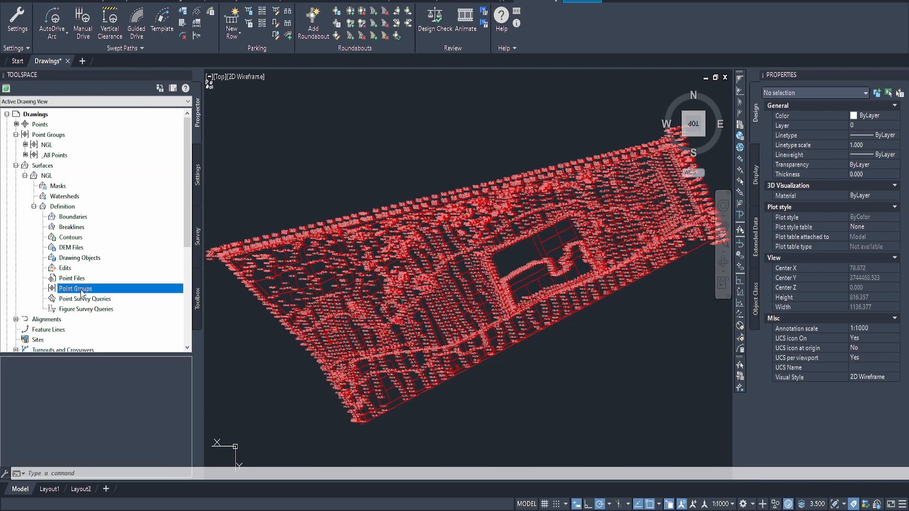
right_click(91, 293)
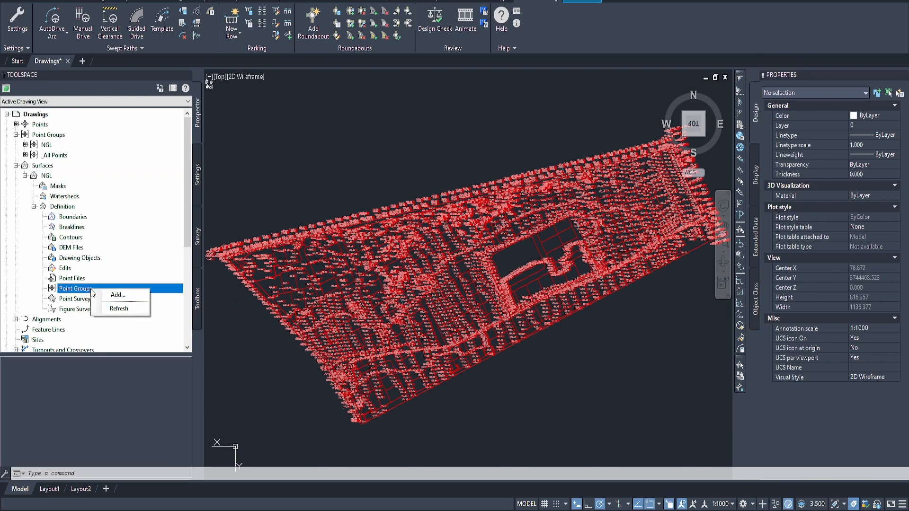
click(118, 295)
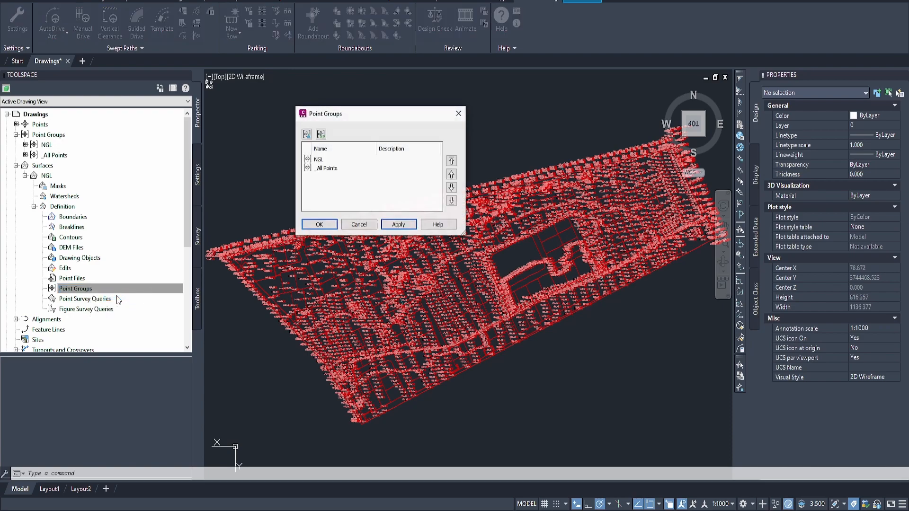
click(318, 161)
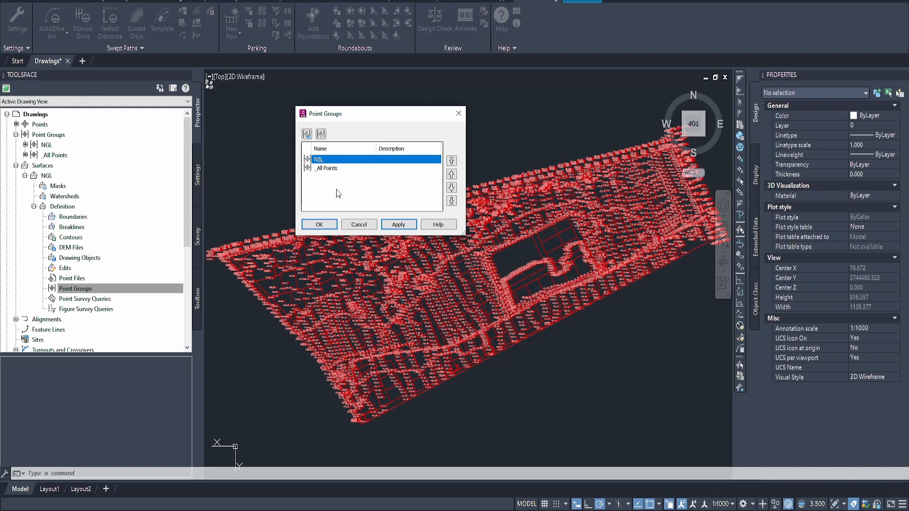
click(319, 224)
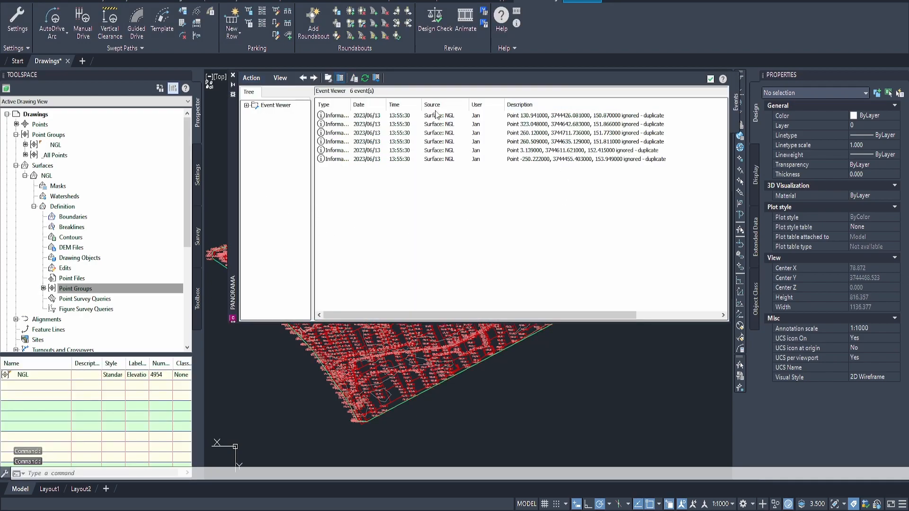
click(233, 75)
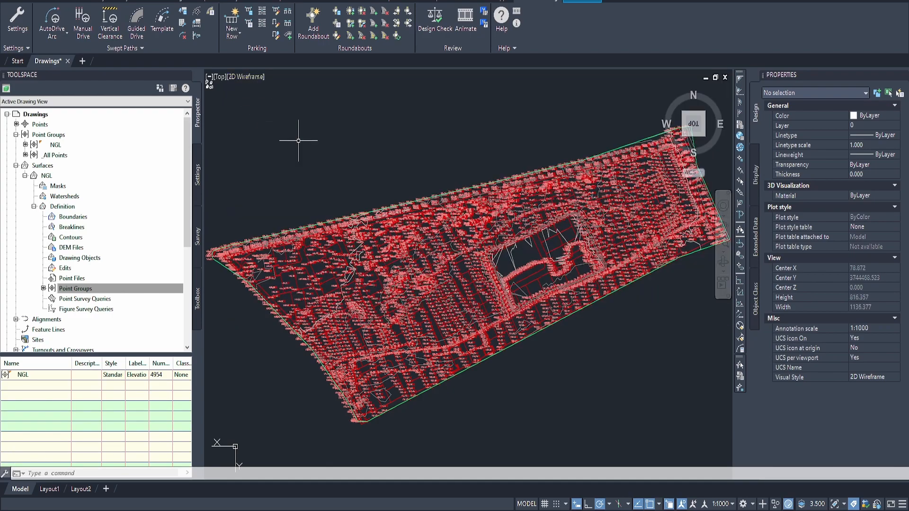
Step: Inspect the NGL surface in the Object Viewer, orbiting it to a tilted 3D view
click(511, 256)
scroll(579, 146, up, 6)
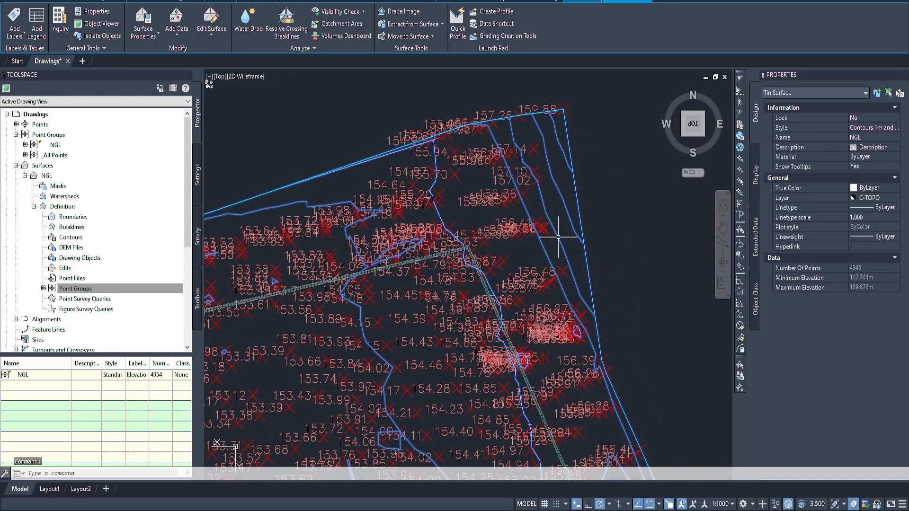
scroll(558, 232, down, 6)
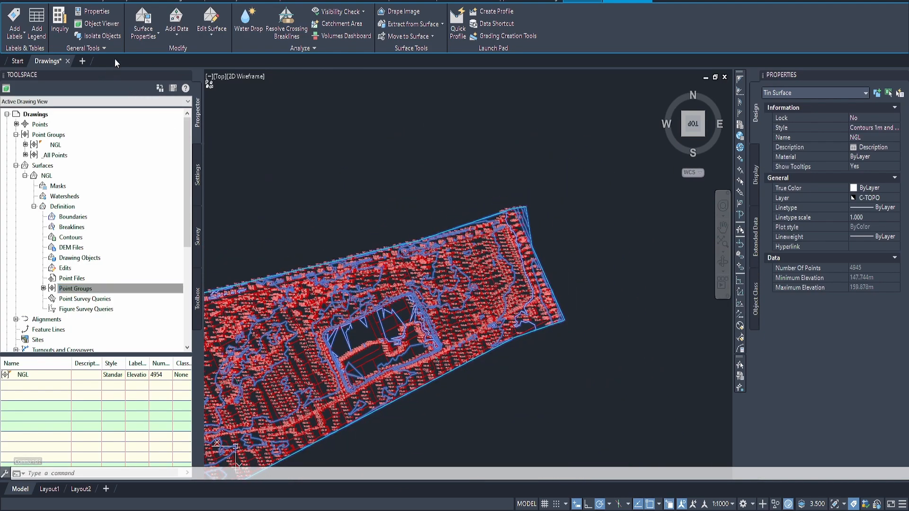
click(99, 24)
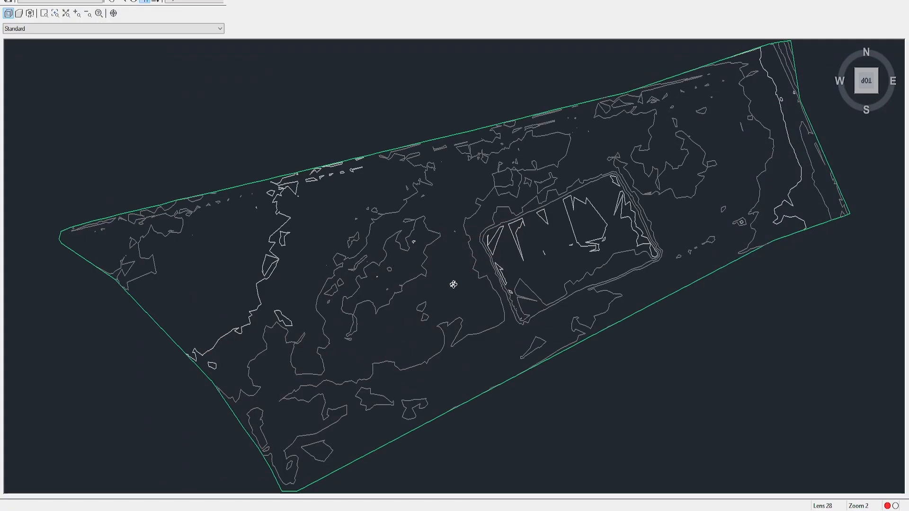
drag(453, 284, 412, 118)
mouse_move(441, 272)
mouse_down()
mouse_move(501, 235)
mouse_move(556, 252)
mouse_up()
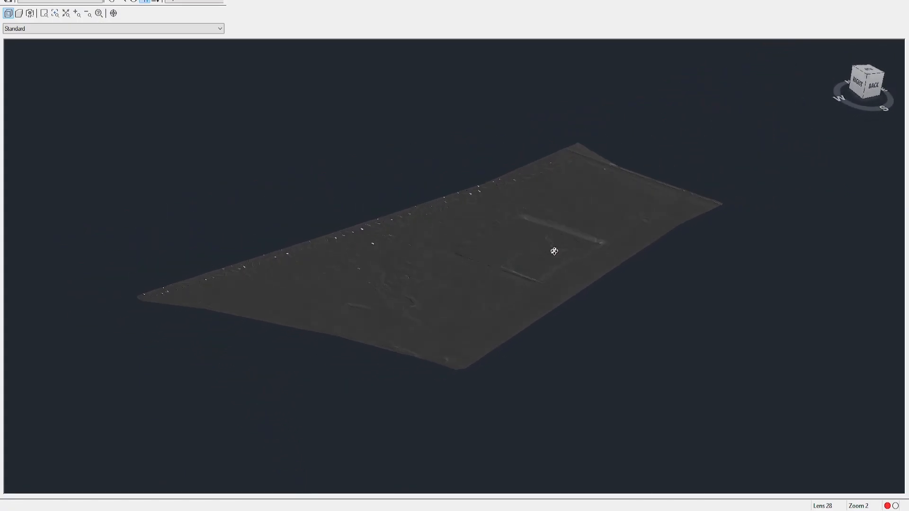
Step: Examine the spikes along the long edge of the NGL surface in the 3D view
scroll(355, 247, up, 2)
middle_drag(355, 247, 464, 186)
middle_drag(286, 266, 388, 274)
drag(347, 260, 411, 274)
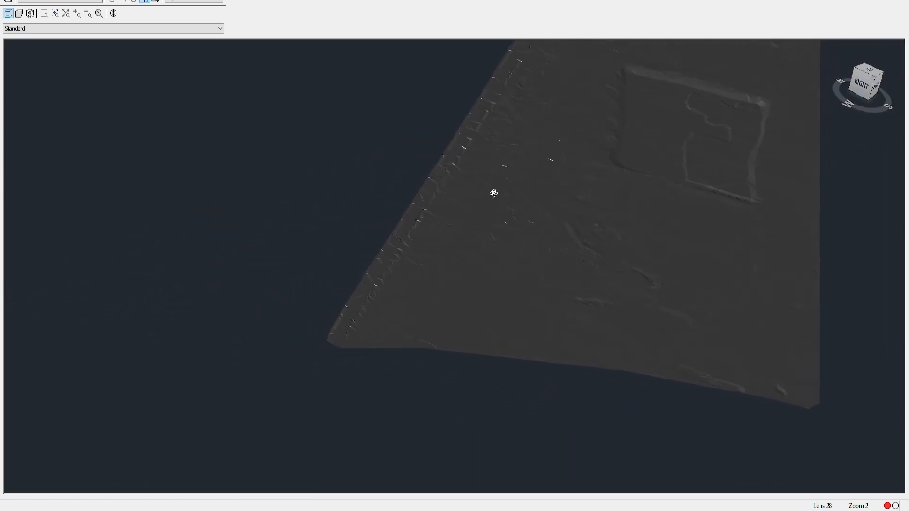
middle_drag(495, 170, 379, 362)
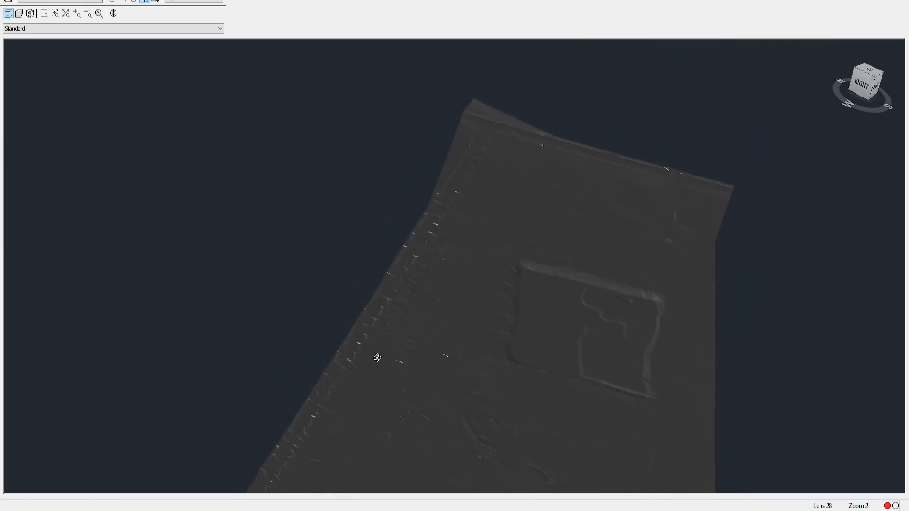
middle_drag(477, 179, 449, 219)
scroll(452, 213, up, 5)
middle_drag(422, 179, 466, 314)
mouse_move(460, 173)
middle_down()
mouse_move(420, 297)
mouse_move(374, 381)
middle_up()
middle_drag(451, 260, 234, 219)
scroll(327, 218, down, 2)
middle_drag(524, 276, 357, 230)
shift+middle_drag(479, 239, 194, 172)
Step: Examine the spikes and raised faces around the far corner of the NGL surface up close in 3D
scroll(193, 172, up, 2)
middle_drag(258, 179, 639, 240)
shift+middle_drag(483, 322, 410, 261)
middle_drag(443, 343, 225, 162)
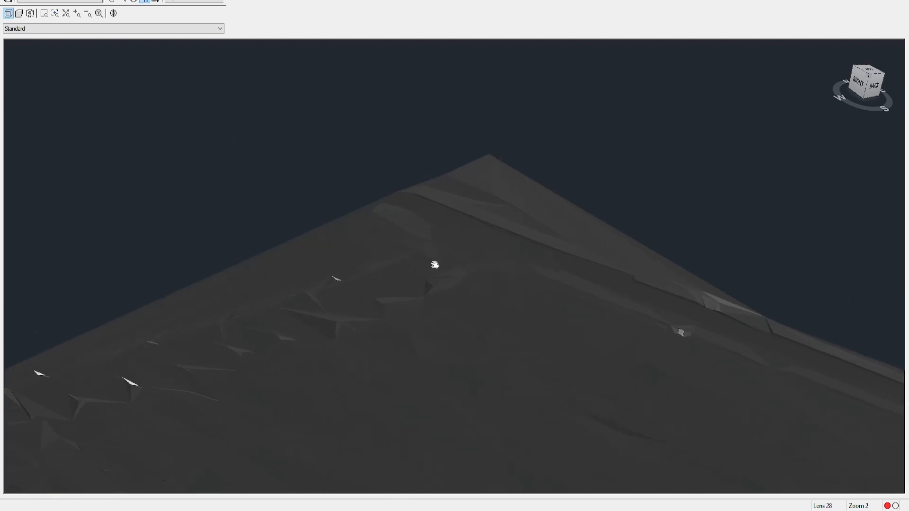
middle_drag(453, 279, 321, 181)
scroll(480, 243, up, 2)
middle_drag(480, 243, 114, 161)
scroll(294, 178, up, 2)
scroll(328, 199, up, 2)
scroll(327, 199, down, 2)
scroll(327, 199, down, 2)
middle_drag(221, 193, 340, 235)
drag(279, 261, 256, 294)
drag(244, 260, 260, 236)
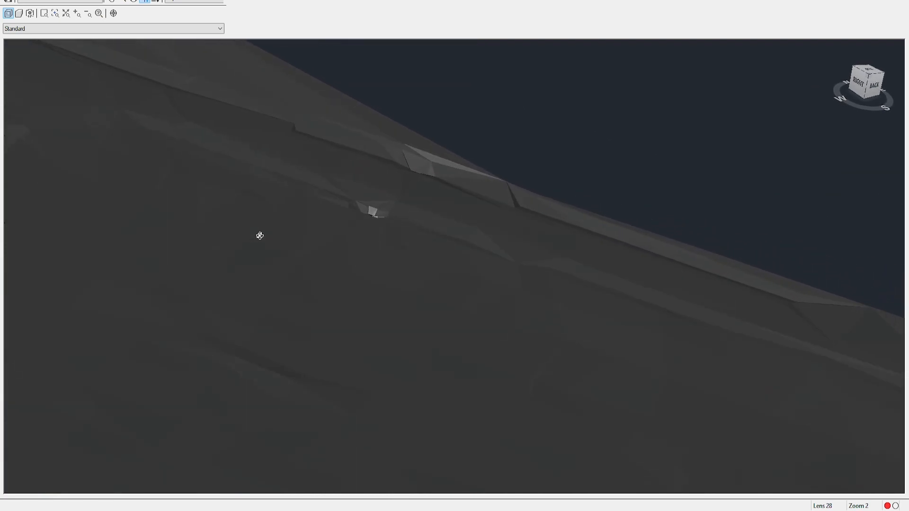
scroll(260, 235, down, 5)
middle_drag(264, 240, 413, 188)
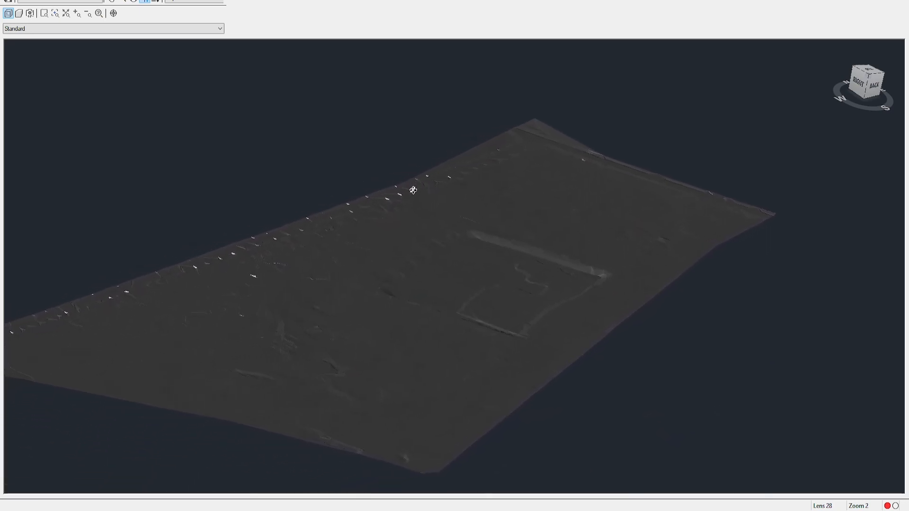
middle_drag(242, 270, 372, 284)
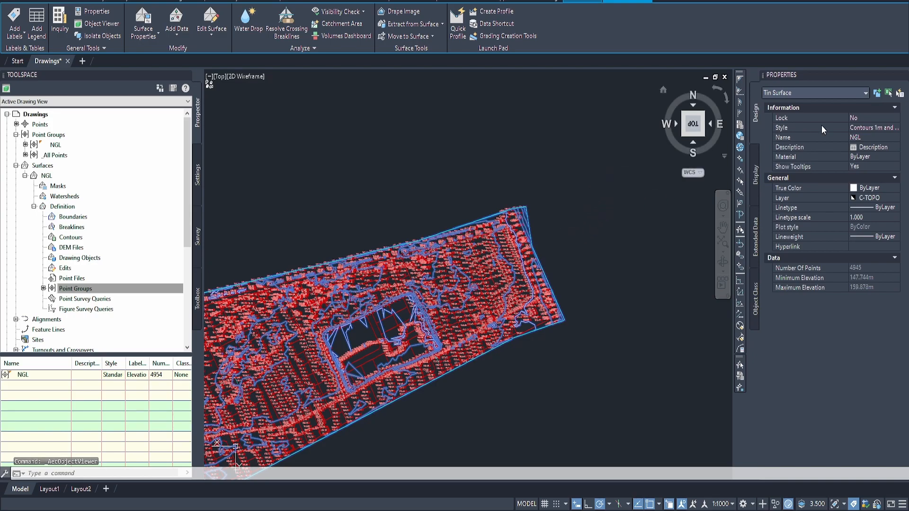
Step: Create a new surface style named Triangles Only from the NGL surface's style property
click(871, 127)
click(874, 129)
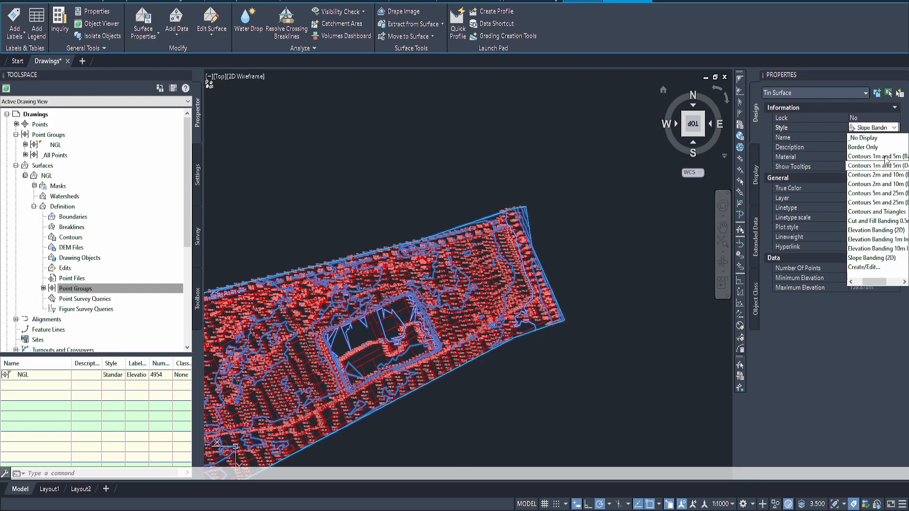
click(868, 268)
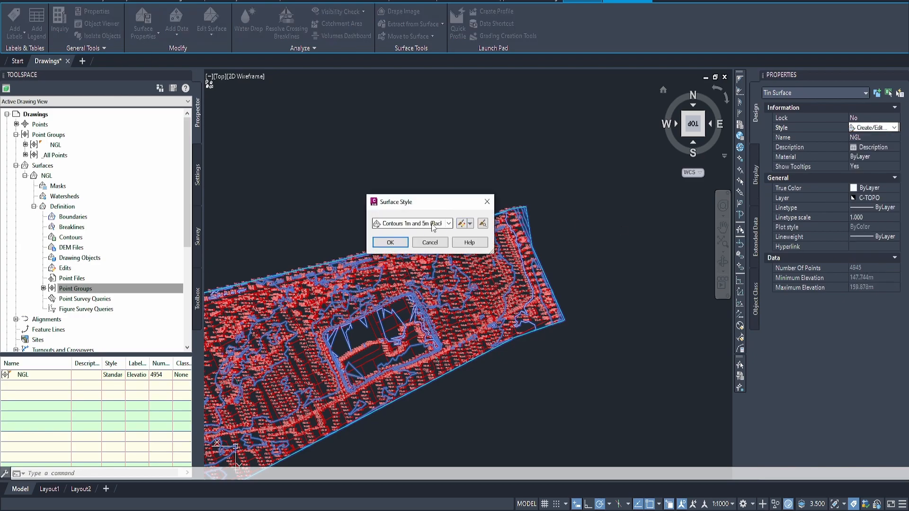
click(470, 224)
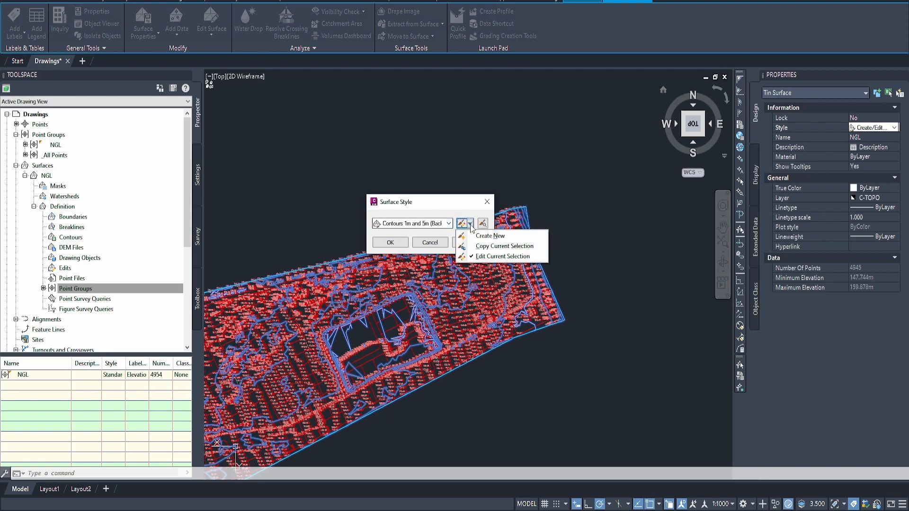
click(502, 237)
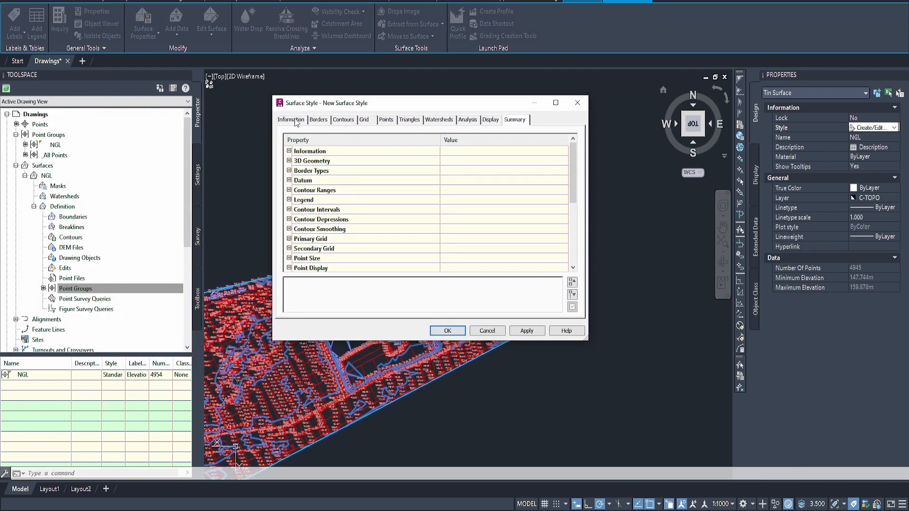
click(290, 119)
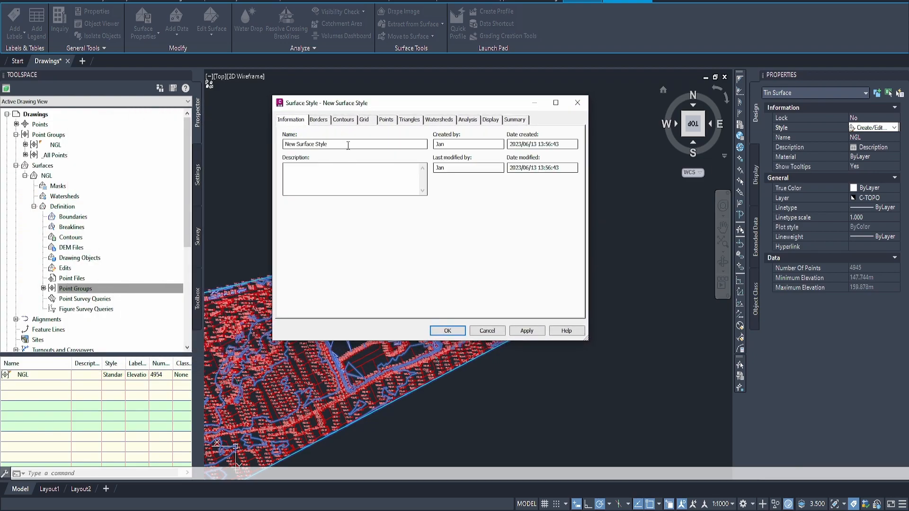
drag(348, 145, 238, 141)
text(T)
Step: Turn on the Triangles component in the style's plan display and apply the style to the NGL surface
click(491, 122)
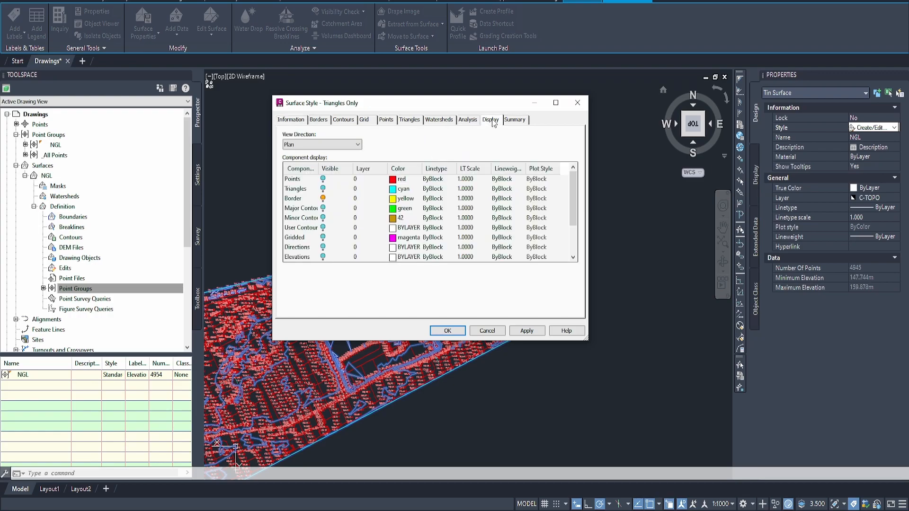
click(323, 189)
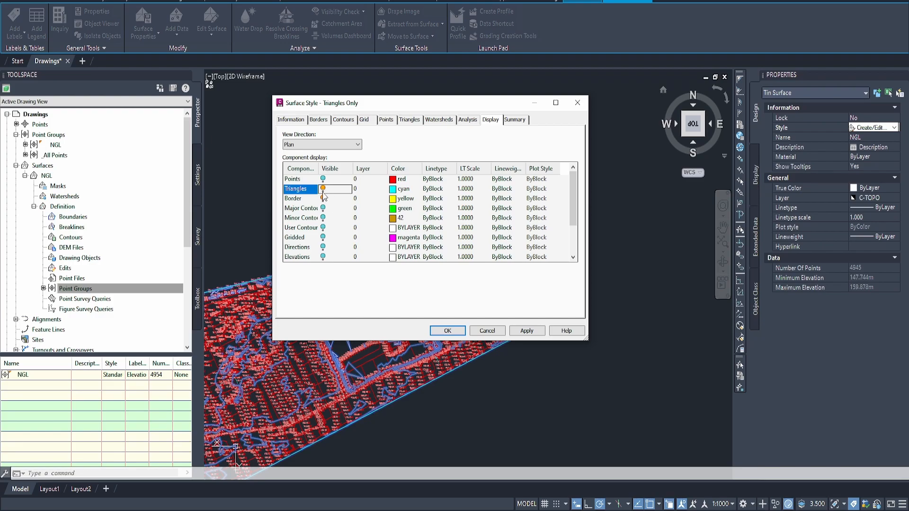
click(457, 331)
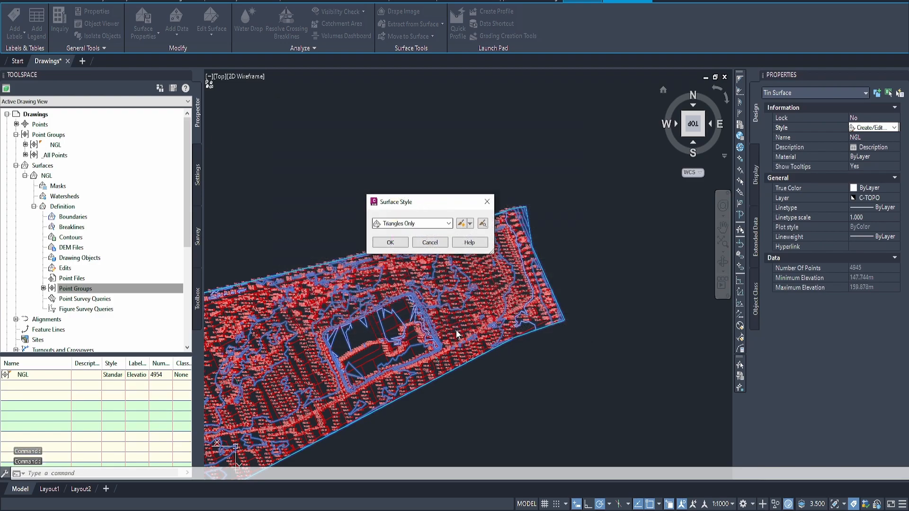
click(390, 242)
Step: Swap the long triangle edge running down to the dashed line near the surface's upper boundary using Swap Edge
scroll(430, 292, up, 8)
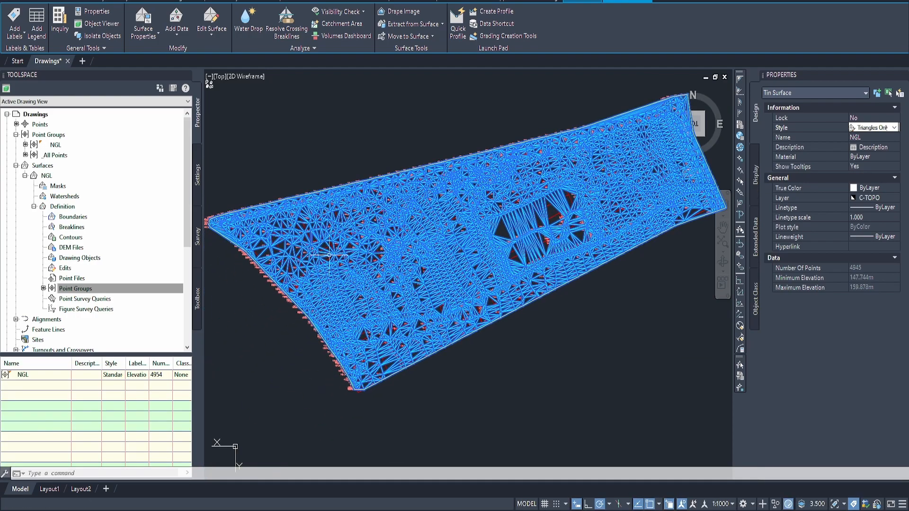
scroll(405, 201, up, 6)
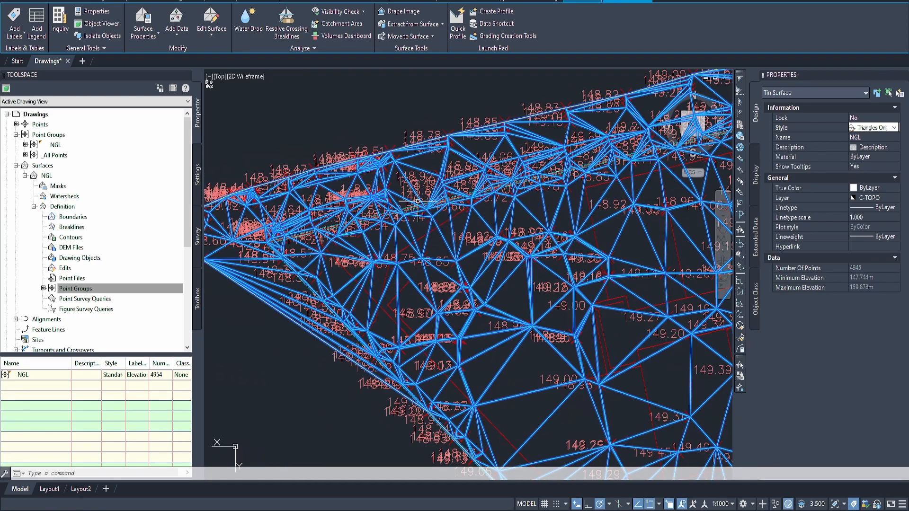
scroll(386, 220, up, 2)
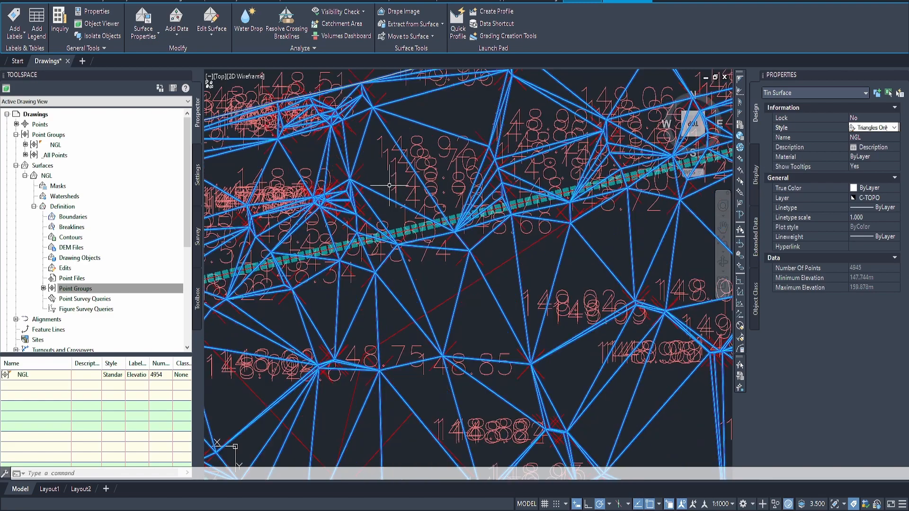
scroll(416, 223, up, 2)
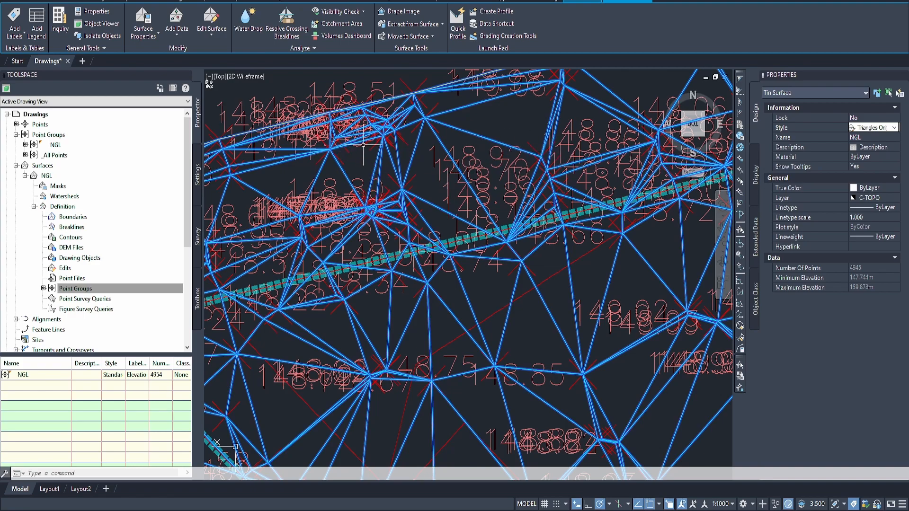
middle_drag(467, 164, 348, 175)
scroll(348, 176, down, 2)
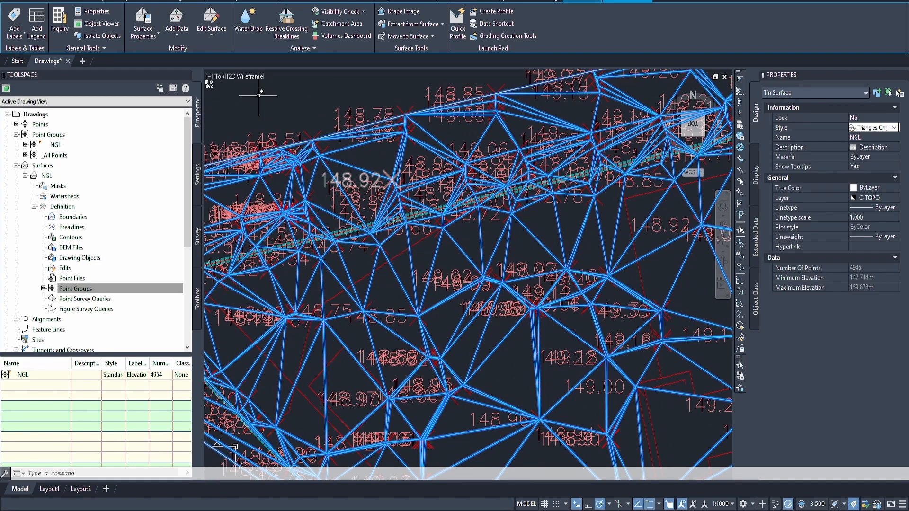
click(211, 30)
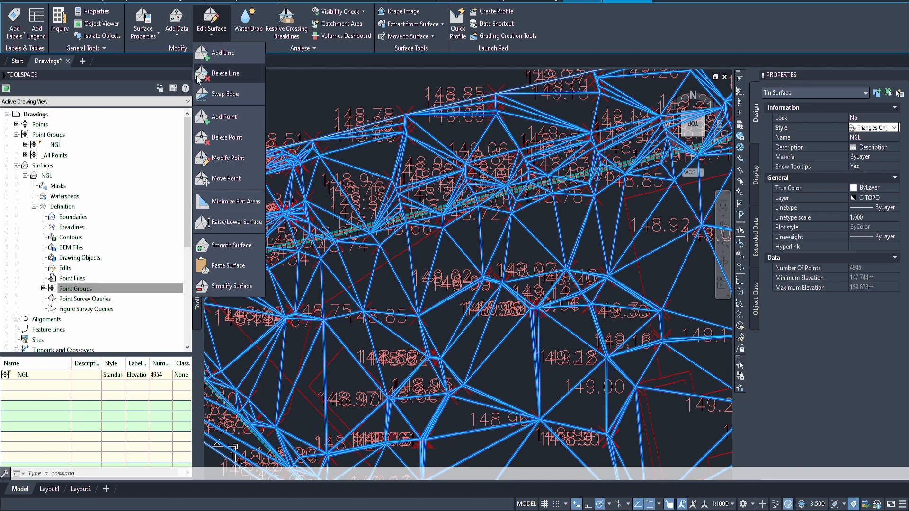
click(222, 99)
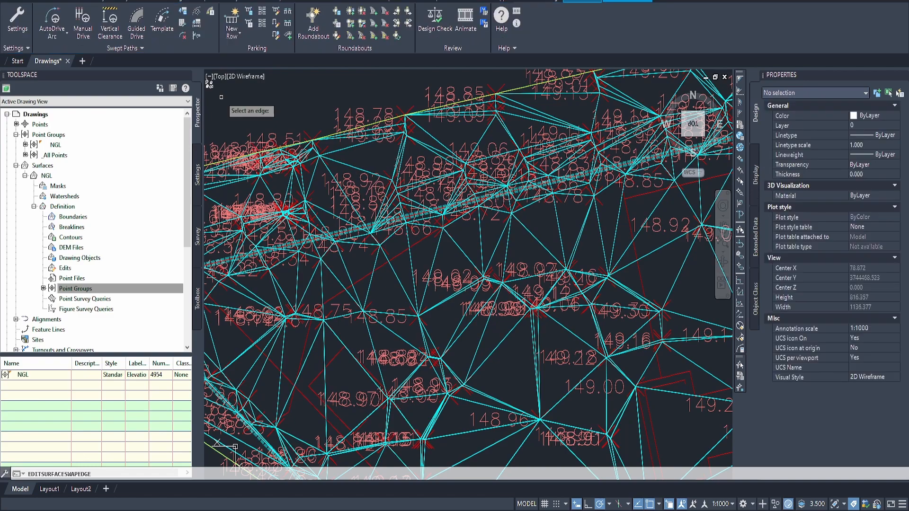
scroll(337, 171, up, 12)
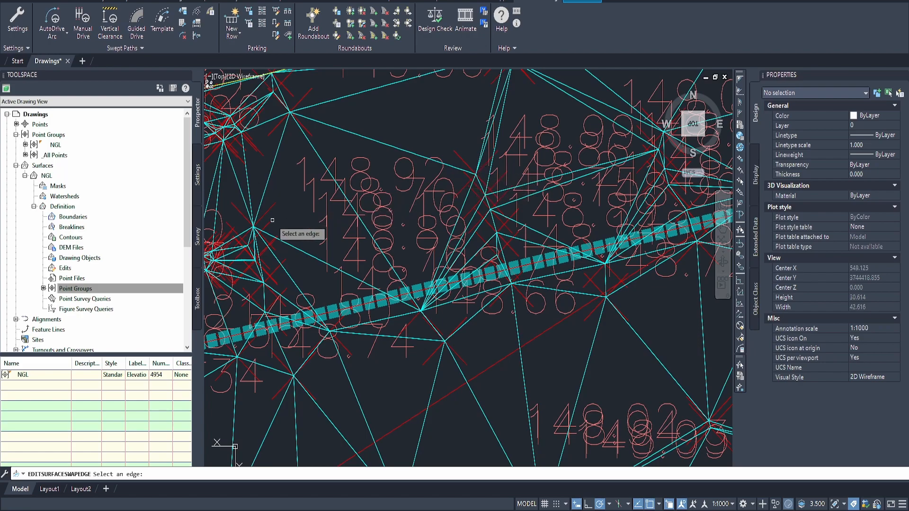
click(316, 152)
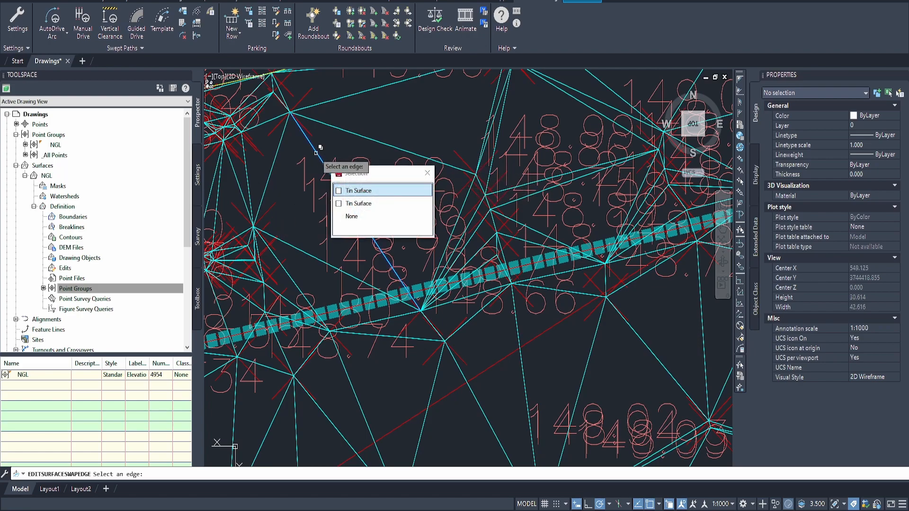
key(Return)
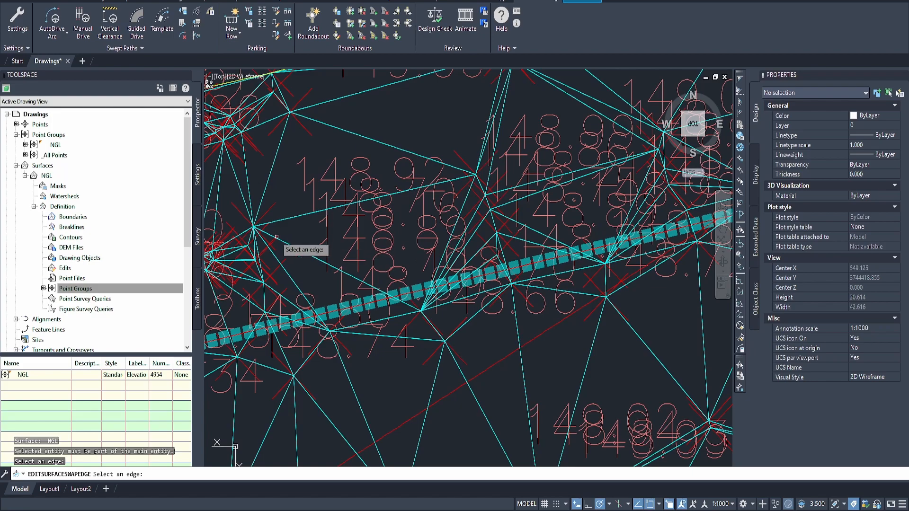
middle_drag(487, 195, 443, 217)
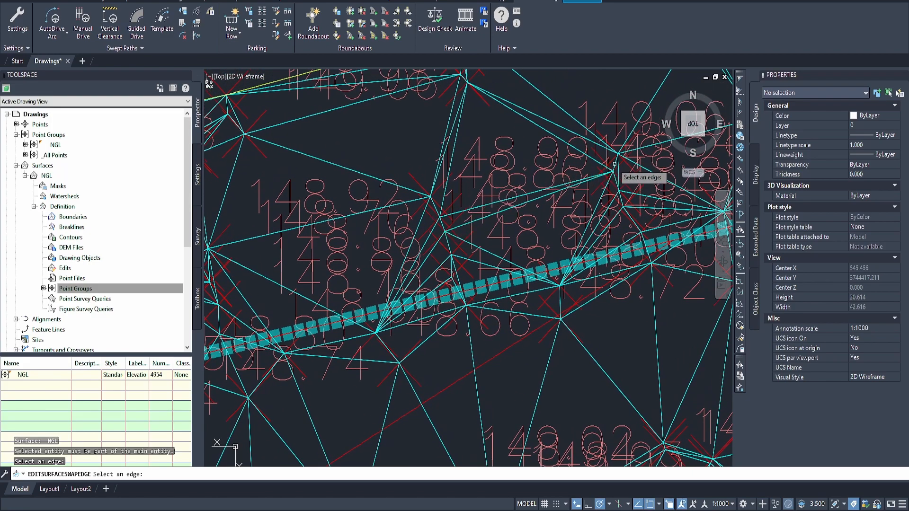
scroll(341, 231, down, 2)
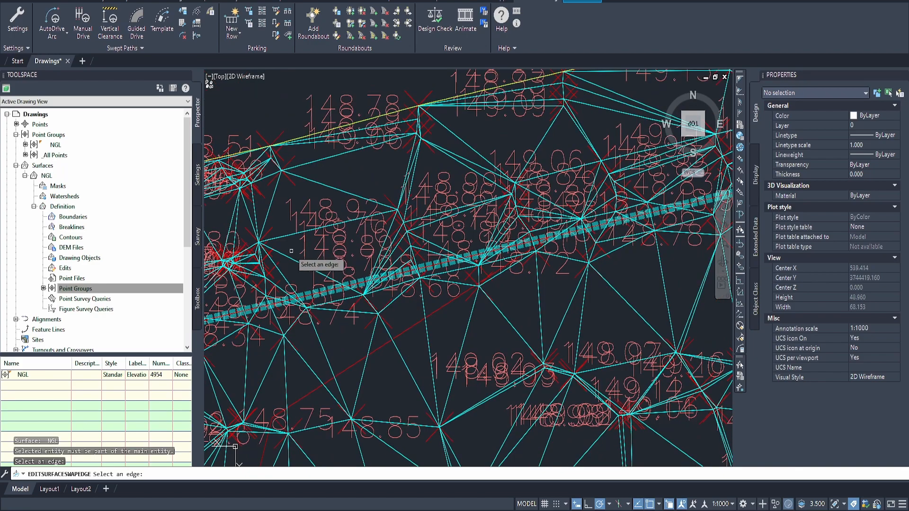
scroll(268, 233, down, 1)
scroll(428, 300, down, 1)
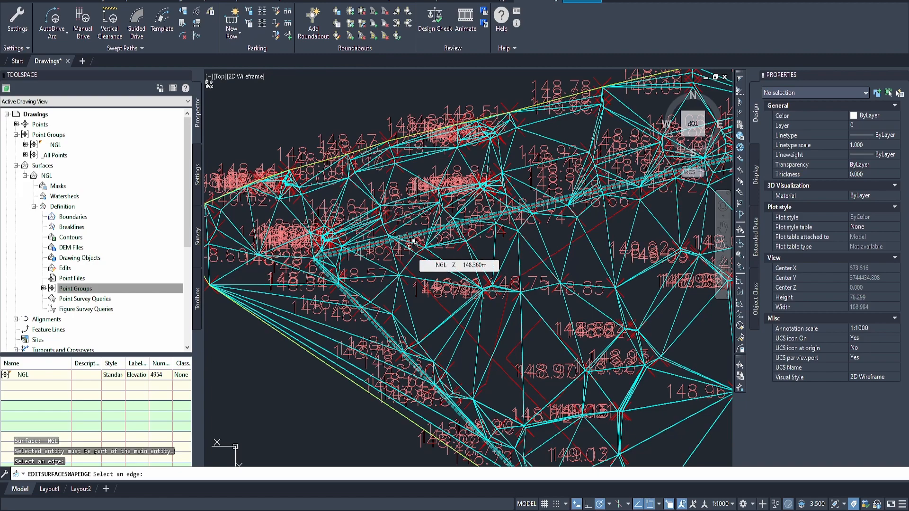
key(Escape)
Step: Add a surface line to the NGL surface from the inner point beside the 148.51 boundary label to the 149.06 point beside the 148.78 label
click(410, 244)
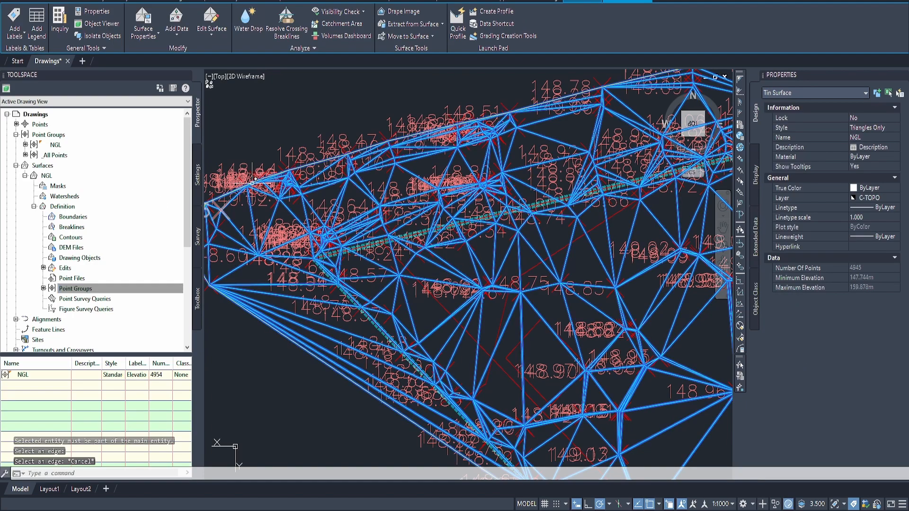
click(217, 29)
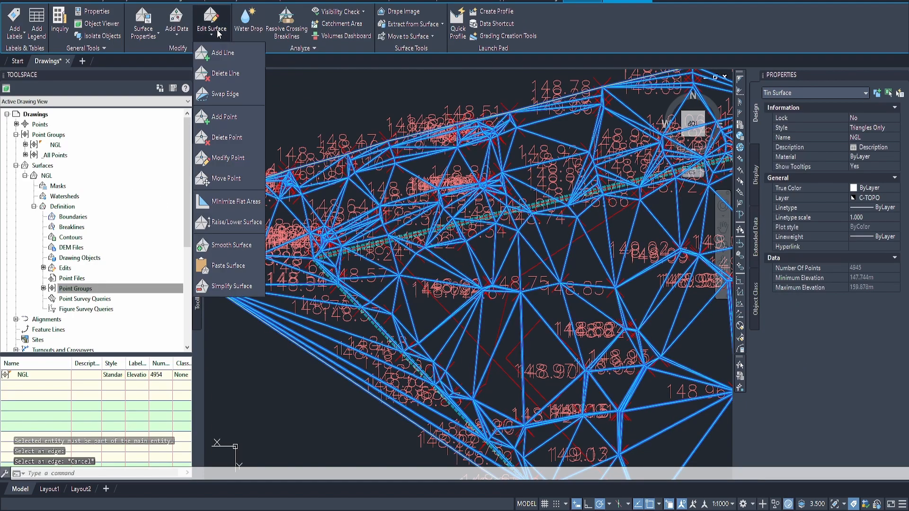
click(236, 55)
middle_drag(458, 219, 436, 232)
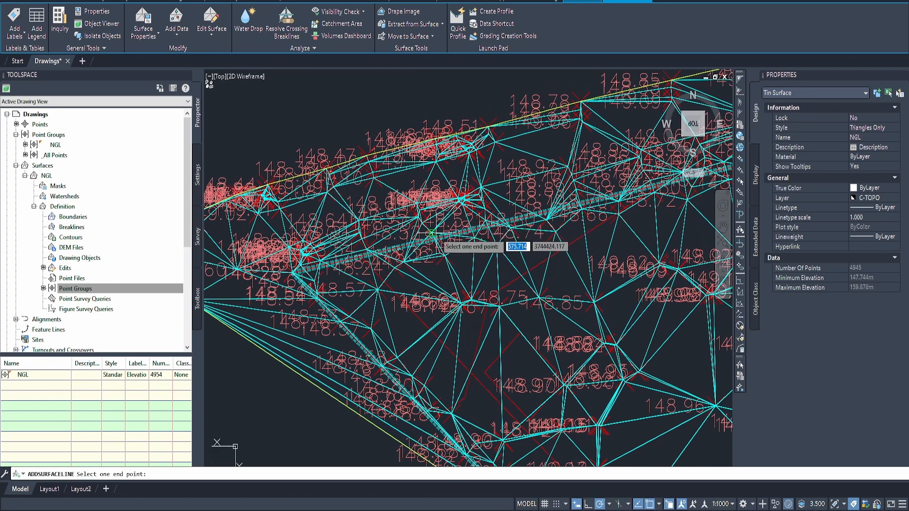
scroll(533, 178, down, 2)
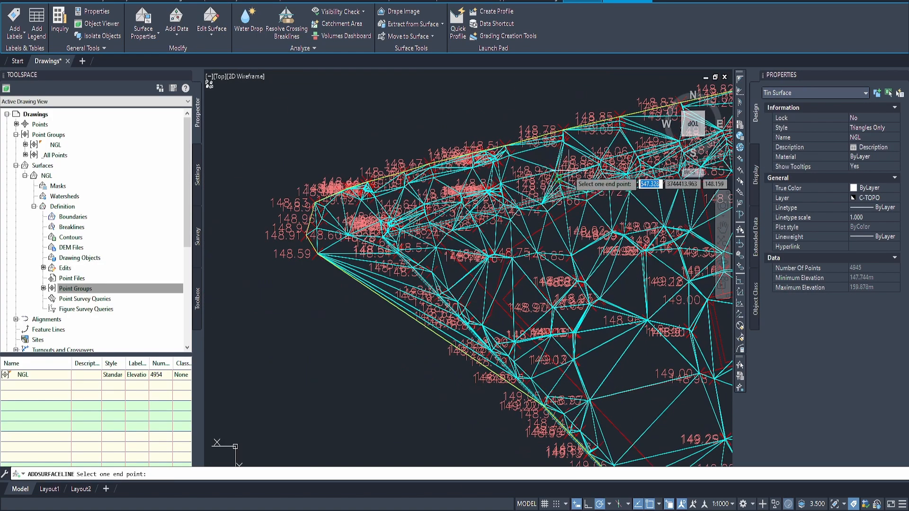
scroll(393, 214, up, 2)
scroll(382, 207, up, 3)
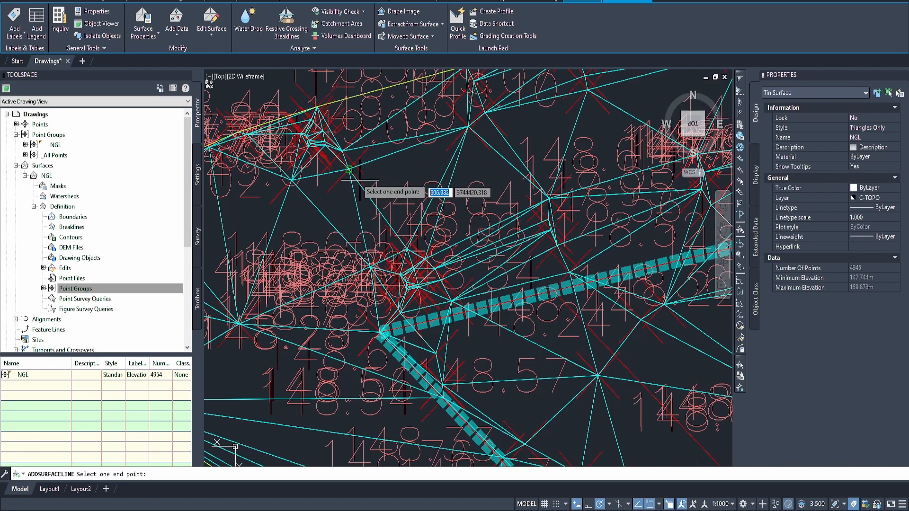
scroll(391, 180, up, 2)
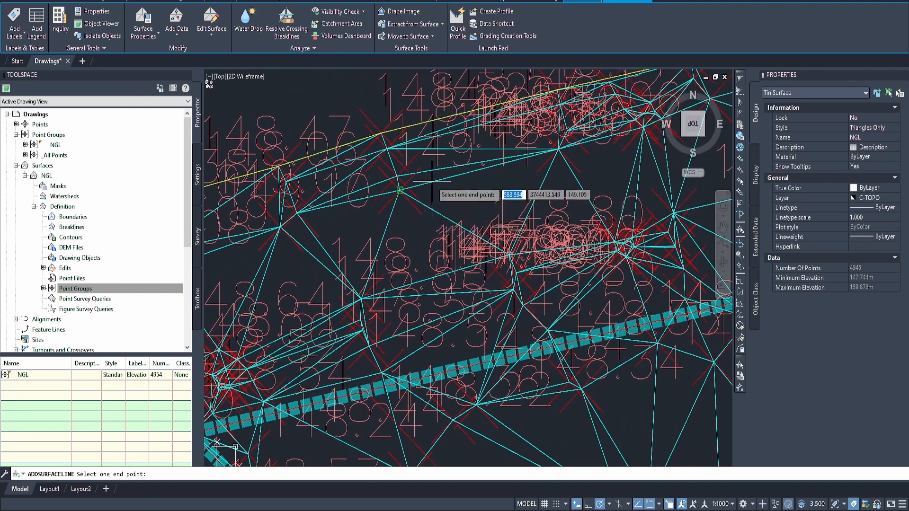
scroll(431, 220, up, 2)
middle_drag(480, 204, 395, 233)
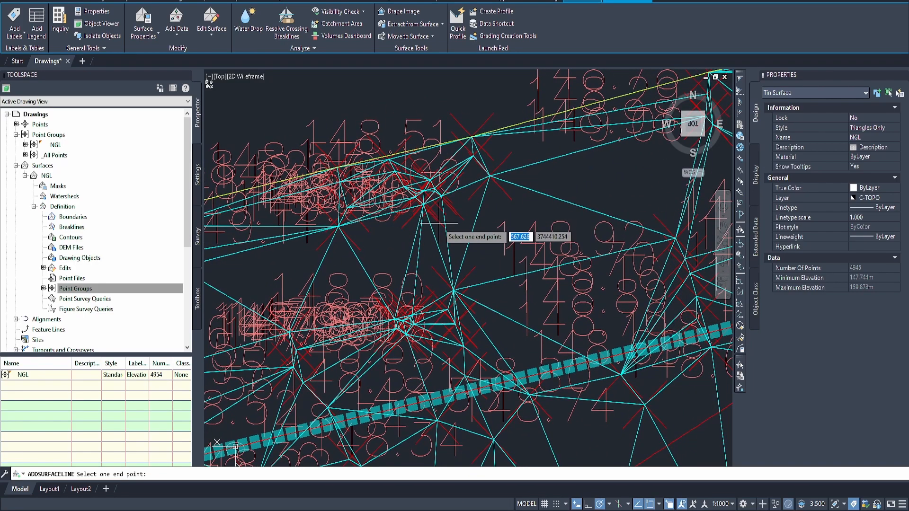
middle_drag(503, 194, 375, 235)
mouse_move(587, 180)
middle_down()
mouse_move(375, 199)
mouse_move(290, 232)
middle_up()
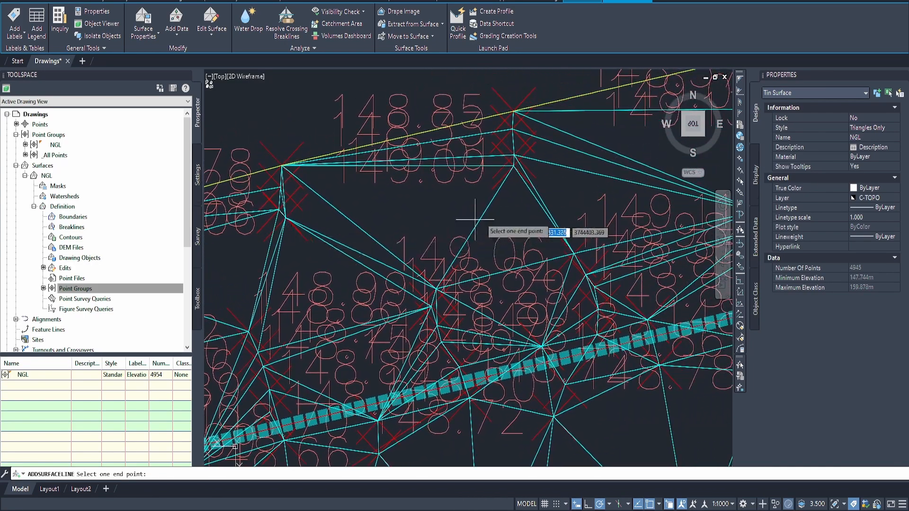
mouse_move(296, 268)
middle_down()
mouse_move(481, 204)
mouse_move(464, 223)
mouse_move(556, 199)
mouse_move(355, 236)
middle_up()
middle_drag(425, 220, 338, 265)
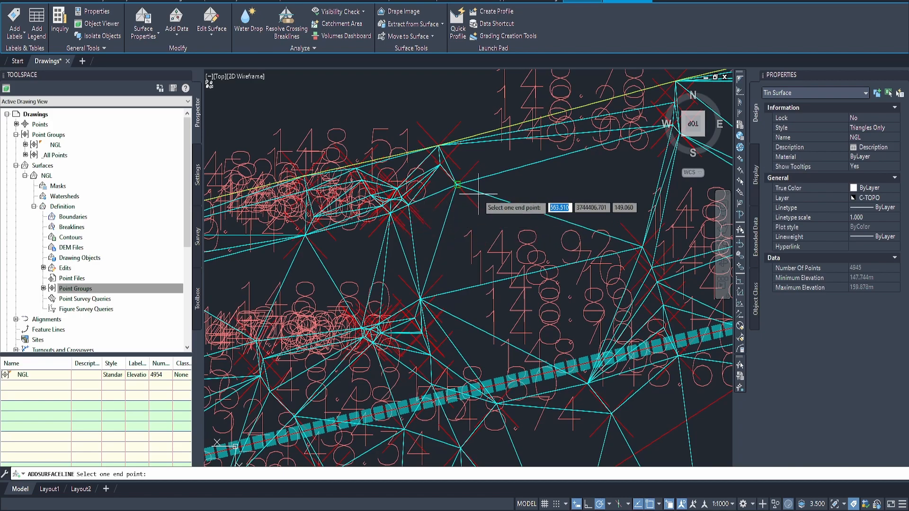
middle_drag(478, 194, 405, 240)
middle_drag(562, 207, 351, 251)
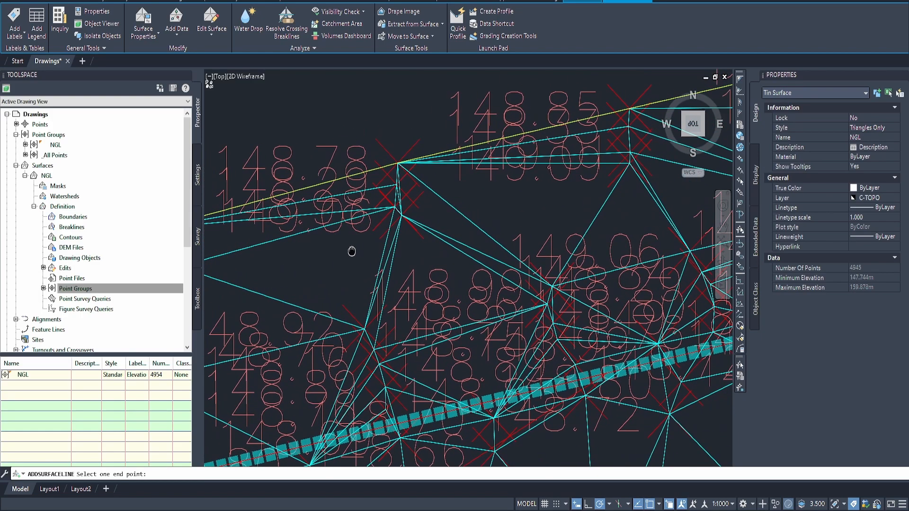
middle_drag(259, 258, 403, 229)
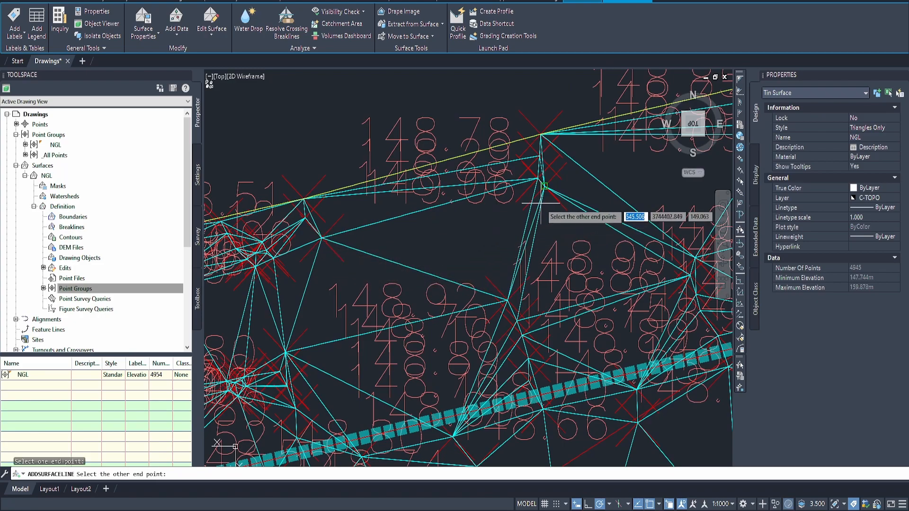
scroll(544, 210, up, 3)
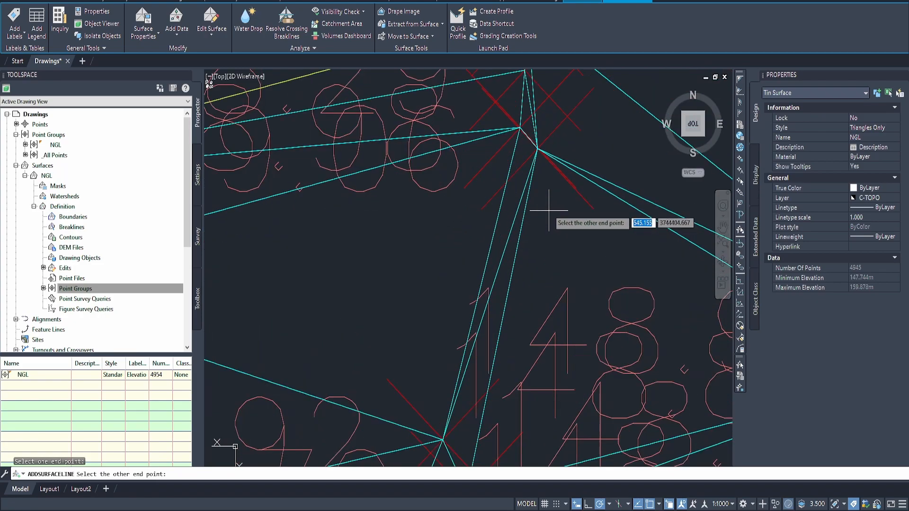
click(529, 163)
Step: Add a surface line from the 149.06 point below the 148.78 label to the innermost point of the 148.85 boundary group
scroll(529, 163, down, 3)
middle_drag(319, 239, 328, 272)
middle_drag(268, 272, 413, 227)
middle_drag(486, 204, 400, 245)
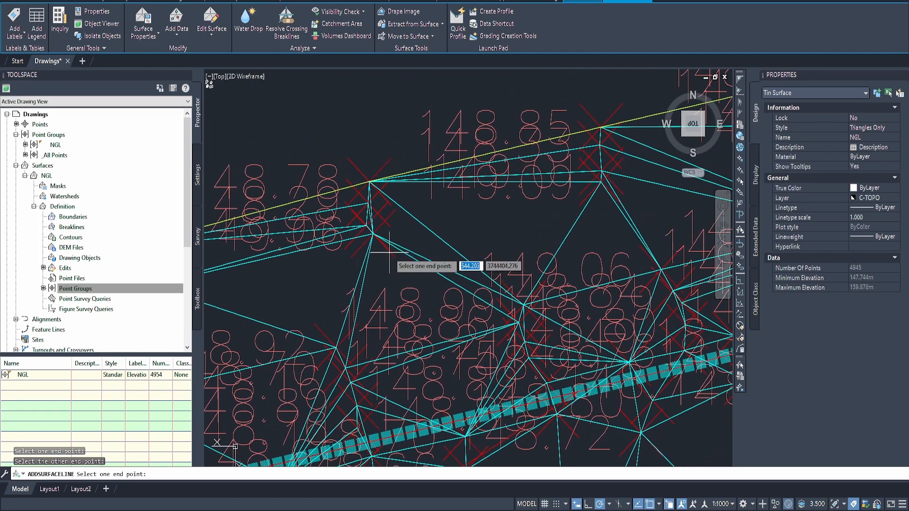
scroll(391, 269, up, 2)
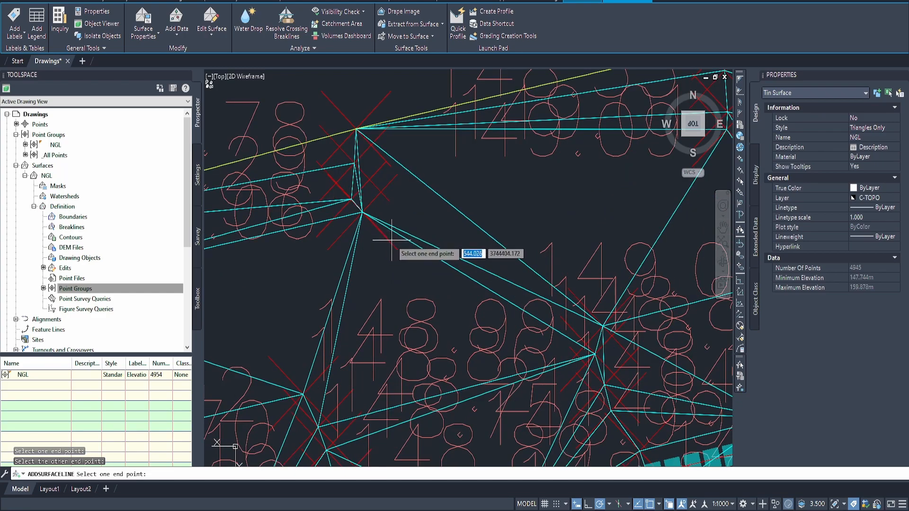
click(356, 218)
middle_drag(356, 221, 578, 191)
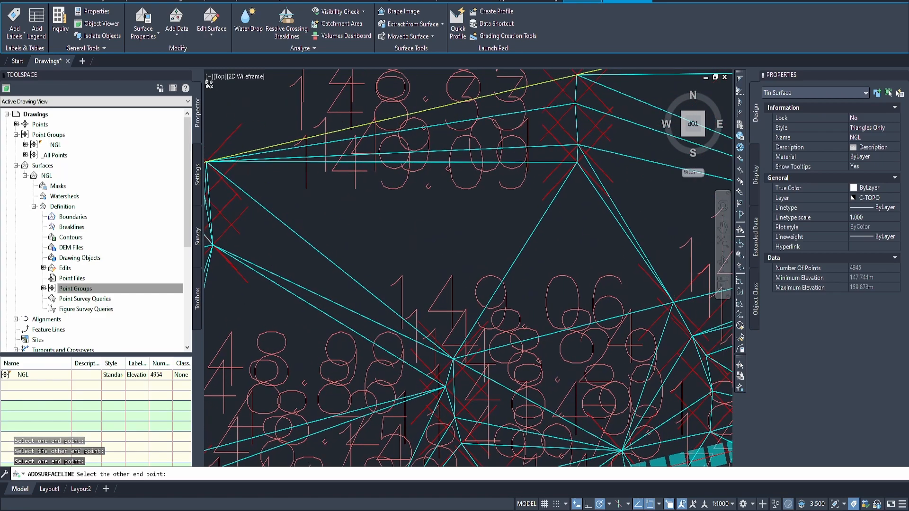
click(577, 162)
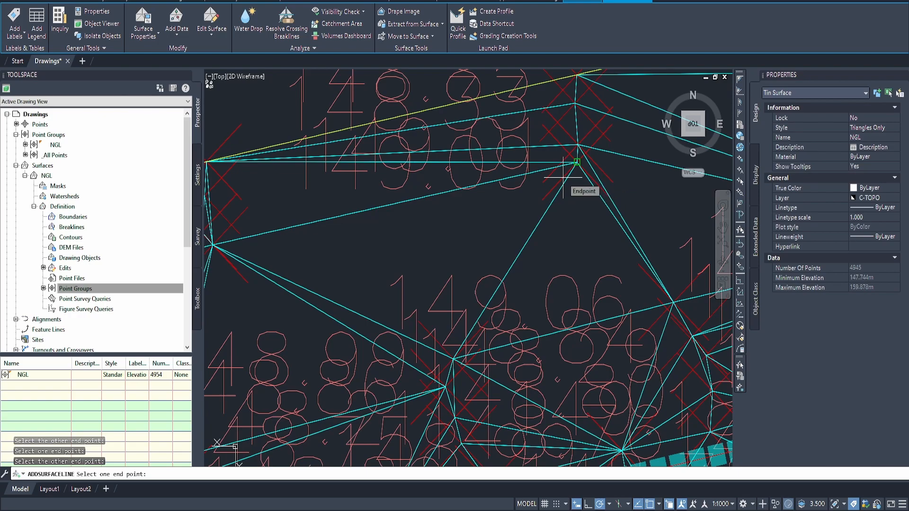
Step: Add two surface lines continuing from the innermost point of the 148.85 group through the 149.13 point to the 149.20 point below label 148.82
click(563, 174)
middle_drag(563, 174, 556, 215)
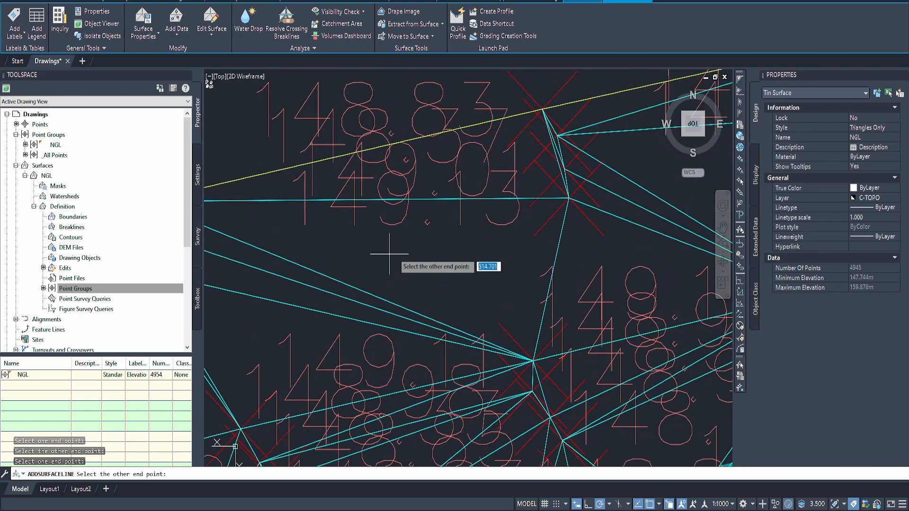
click(568, 199)
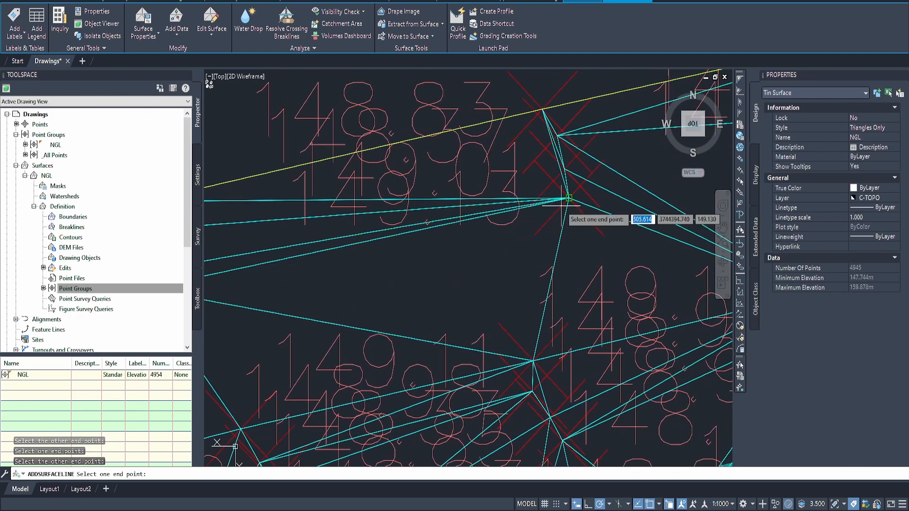
click(565, 202)
middle_drag(627, 189, 362, 248)
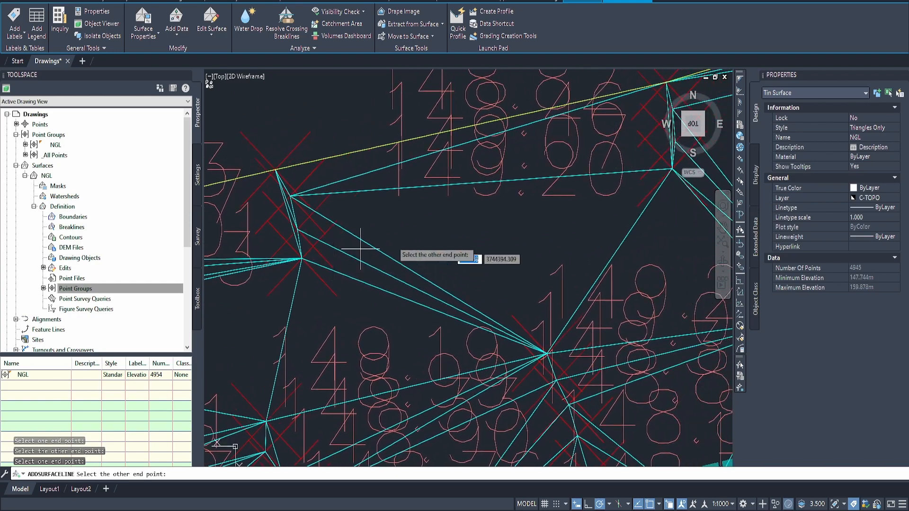
middle_drag(592, 187, 443, 227)
click(521, 207)
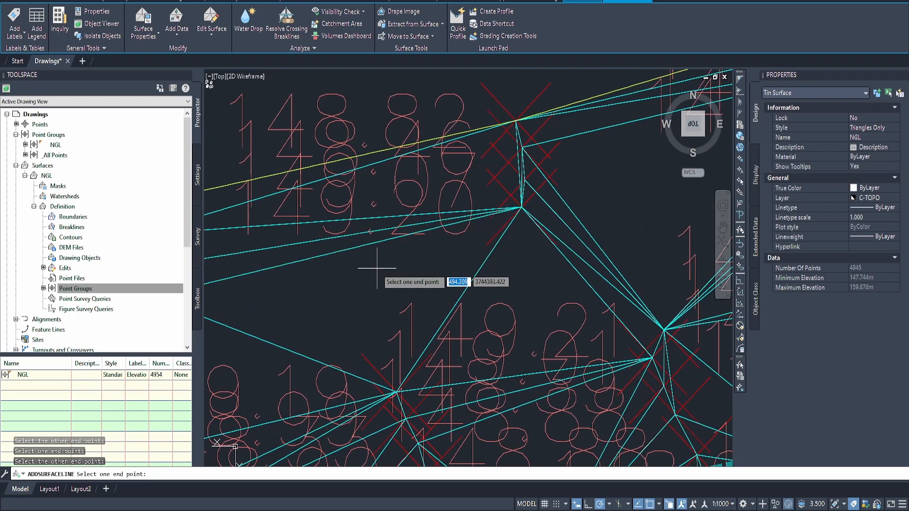
Step: Examine the triangulation along the upper boundary and across the rest of the NGL surface for further edges to fix
scroll(346, 290, down, 4)
middle_drag(346, 290, 495, 256)
middle_drag(398, 252, 563, 208)
middle_drag(408, 268, 551, 213)
middle_drag(349, 259, 623, 203)
middle_drag(402, 258, 548, 212)
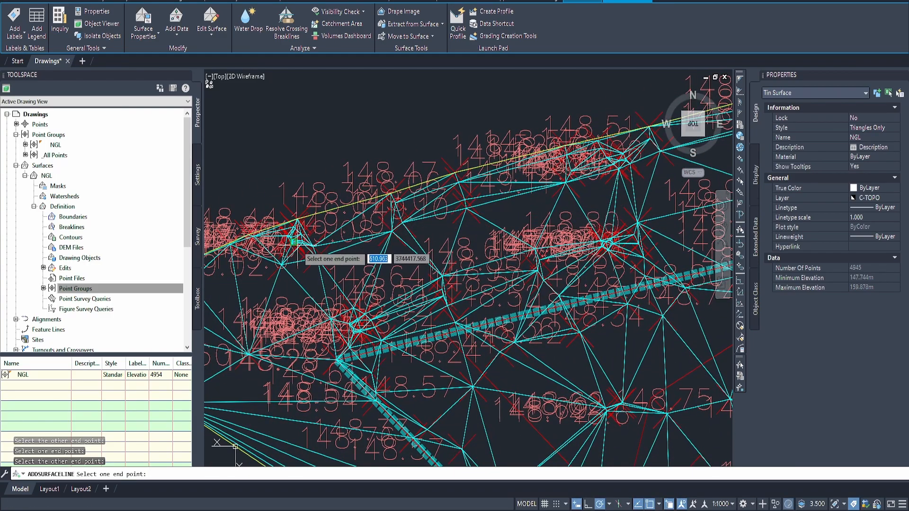
scroll(624, 255, down, 2)
middle_drag(624, 255, 389, 122)
mouse_move(505, 164)
middle_down()
mouse_move(468, 171)
mouse_move(458, 192)
middle_up()
scroll(458, 192, down, 2)
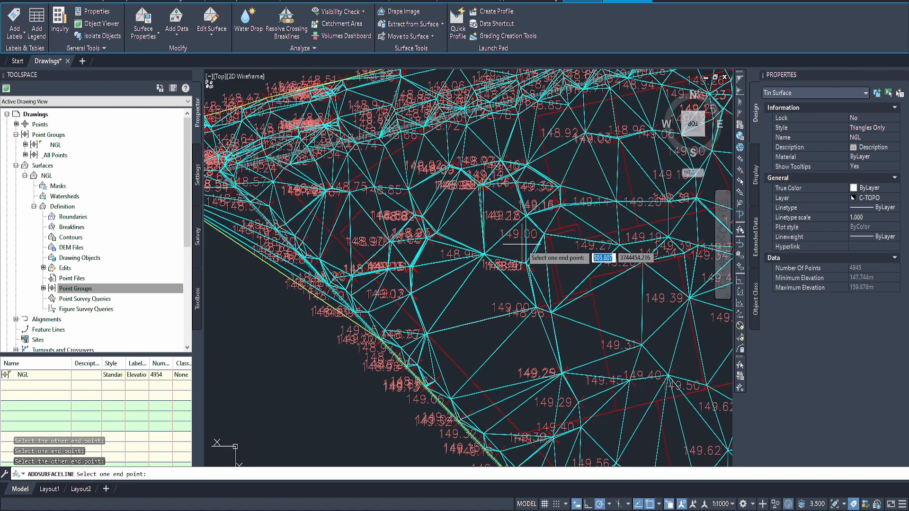
mouse_move(520, 242)
middle_down()
mouse_move(479, 227)
mouse_move(447, 273)
middle_up()
scroll(447, 273, down, 2)
middle_drag(573, 280, 414, 231)
mouse_move(554, 158)
middle_down()
mouse_move(434, 259)
mouse_move(481, 207)
middle_up()
middle_drag(265, 204, 454, 220)
middle_drag(317, 225, 371, 224)
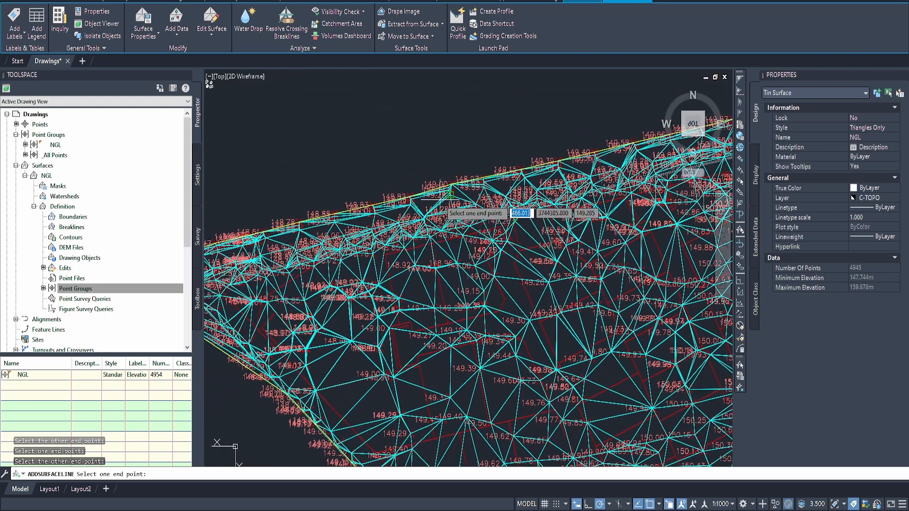
Step: Add a surface line from the innermost point of the 149.00 boundary group to the 149.20 point below the 148.82 label
scroll(360, 220, up, 3)
scroll(284, 234, up, 2)
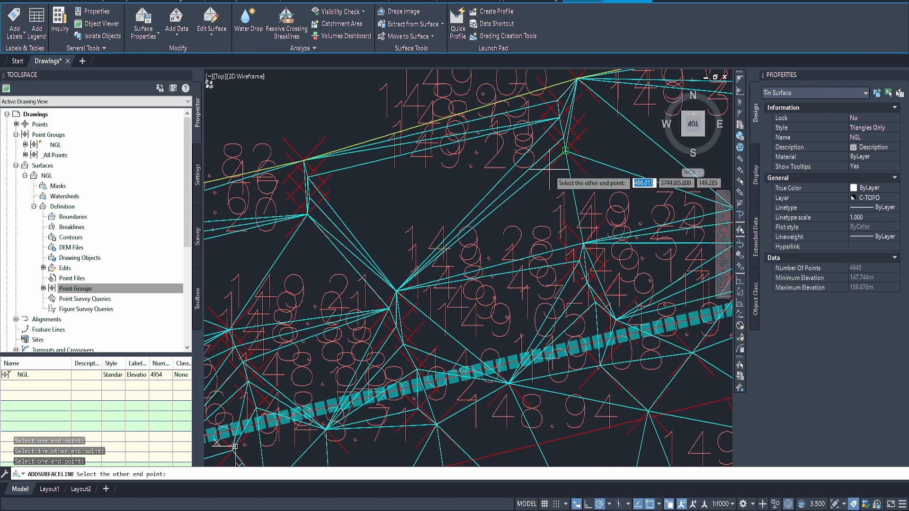
mouse_move(332, 207)
middle_down()
mouse_move(302, 211)
mouse_move(322, 233)
middle_up()
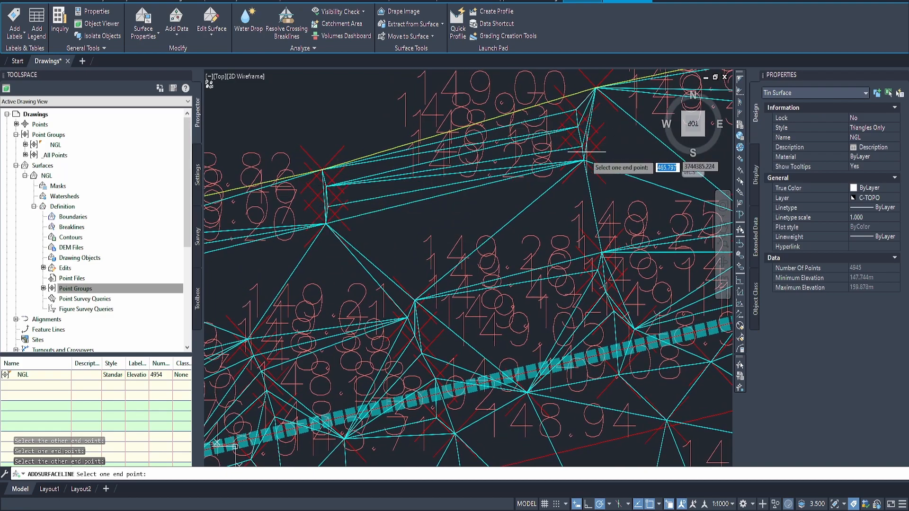
Step: Add a surface line joining the second-innermost points of the 148.82 and 149.00 boundary groups
middle_drag(585, 150, 564, 179)
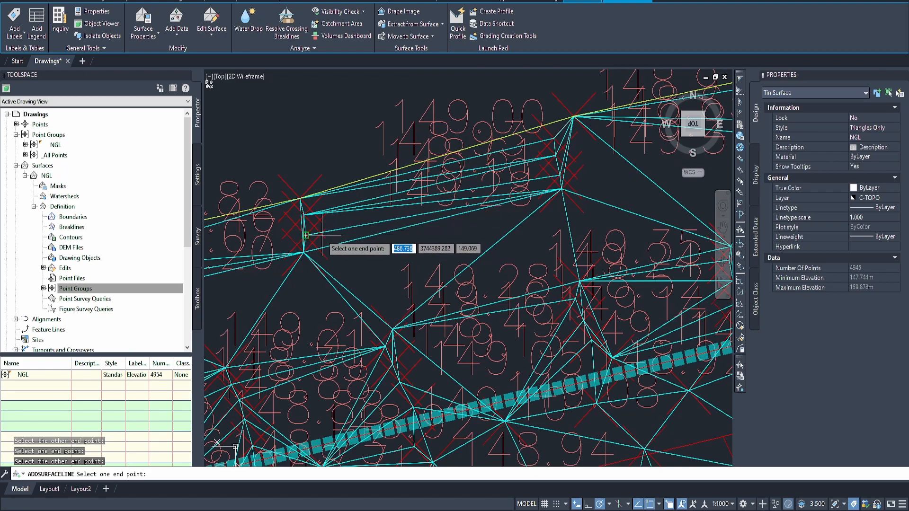
scroll(322, 235, up, 3)
scroll(332, 237, down, 3)
scroll(298, 237, up, 2)
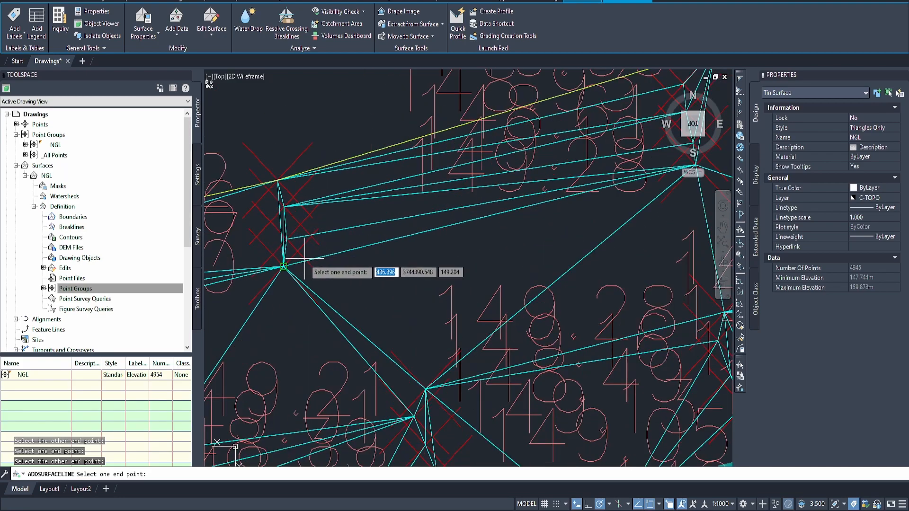
scroll(304, 246, up, 1)
scroll(305, 247, up, 2)
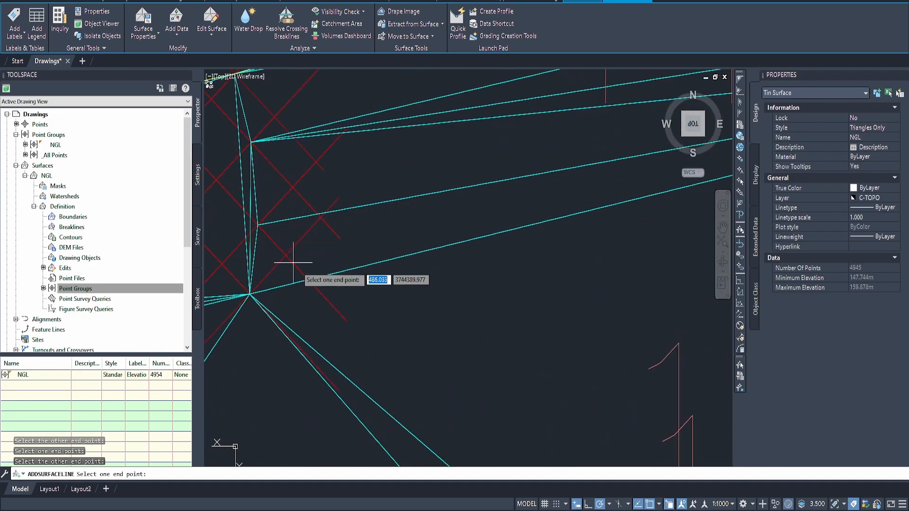
scroll(310, 223, up, 1)
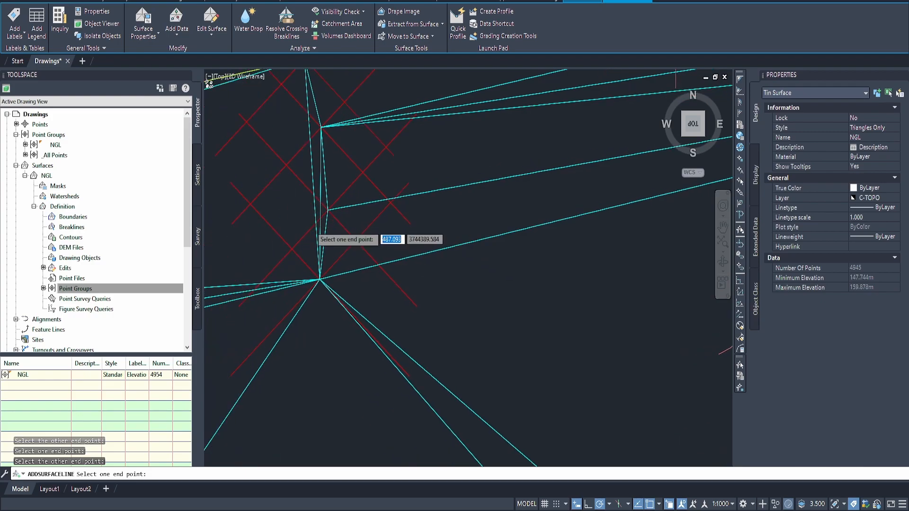
click(353, 183)
scroll(401, 202, down, 5)
middle_drag(527, 205, 303, 243)
scroll(591, 164, up, 3)
click(635, 139)
Step: Add a surface line joining the third points from the inside of the 149.00 and 148.82 boundary groups
scroll(634, 139, down, 2)
scroll(594, 183, up, 2)
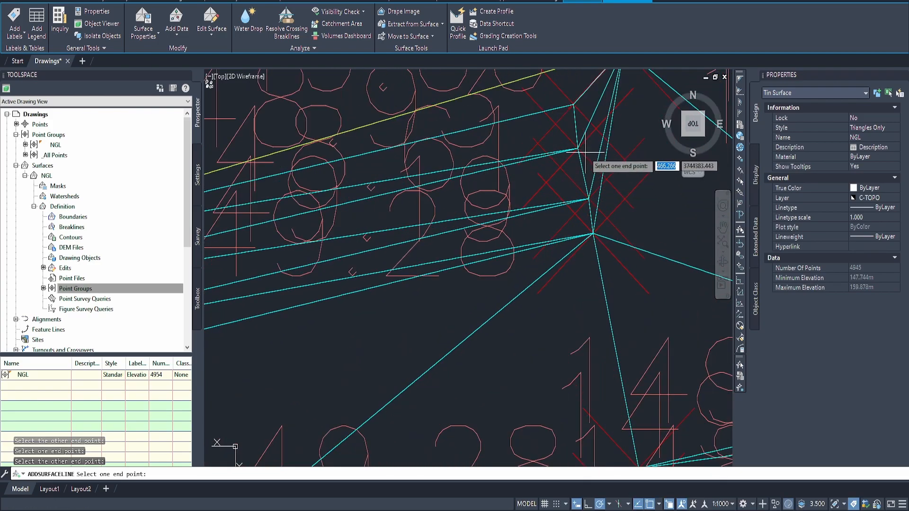
click(577, 149)
middle_drag(378, 225, 630, 162)
middle_drag(360, 219, 548, 193)
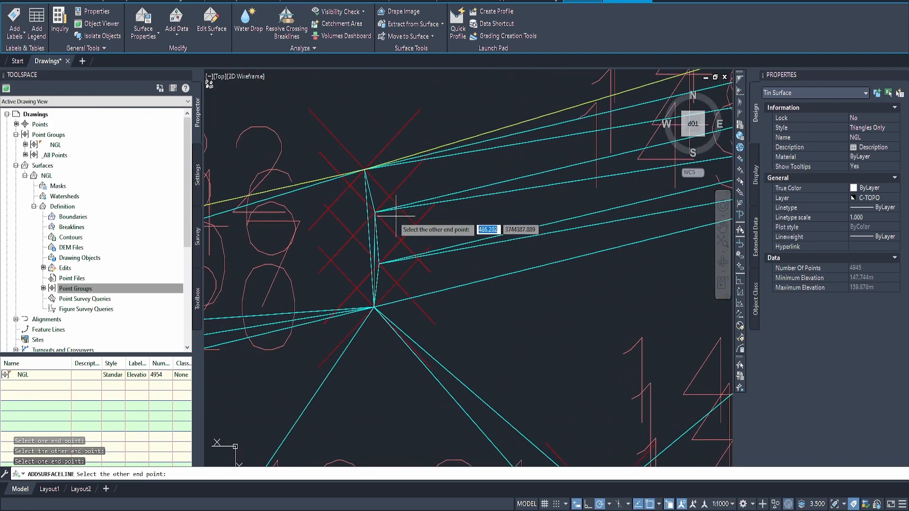
click(375, 212)
Step: Add three surface lines joining matching points of the 149.00 and 148.97 boundary groups, working outward towards the surface border
scroll(426, 213, down, 2)
middle_drag(423, 214, 362, 247)
middle_drag(486, 224, 454, 233)
scroll(457, 233, down, 2)
middle_drag(556, 223, 305, 237)
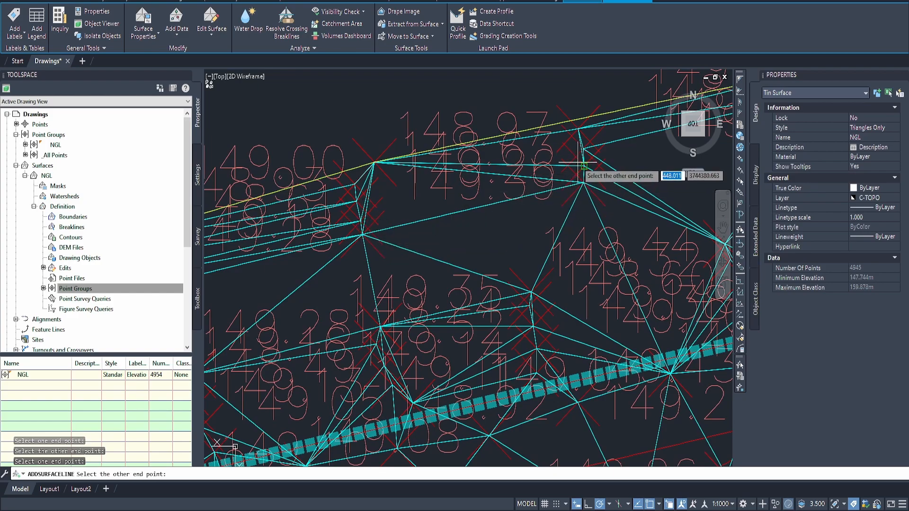
click(584, 166)
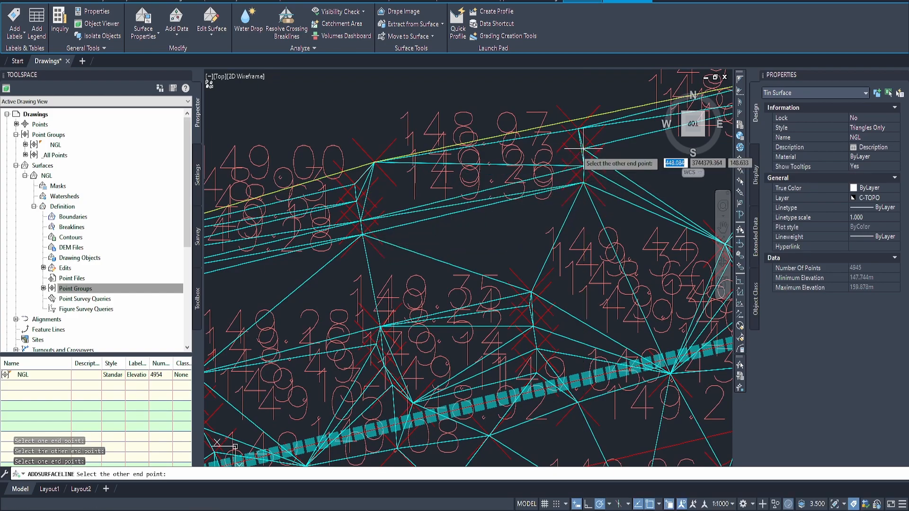
click(357, 201)
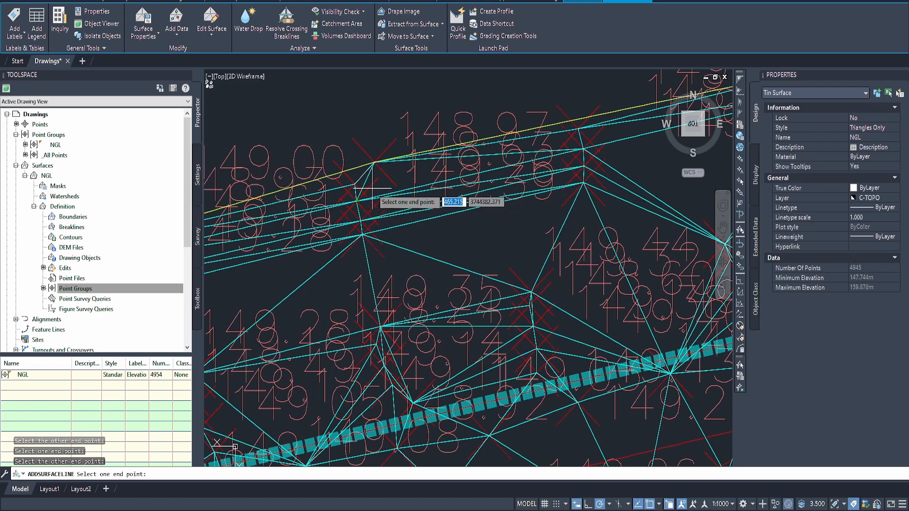
click(355, 183)
click(578, 128)
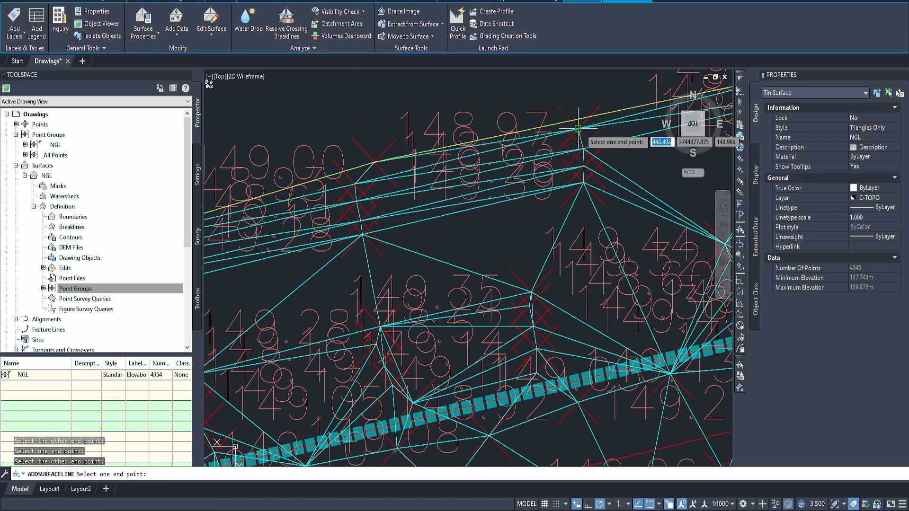
Step: Show the edited NGL surface in the Object Viewer and inspect the edge around its western tip in a tilted 3D view
key(Escape)
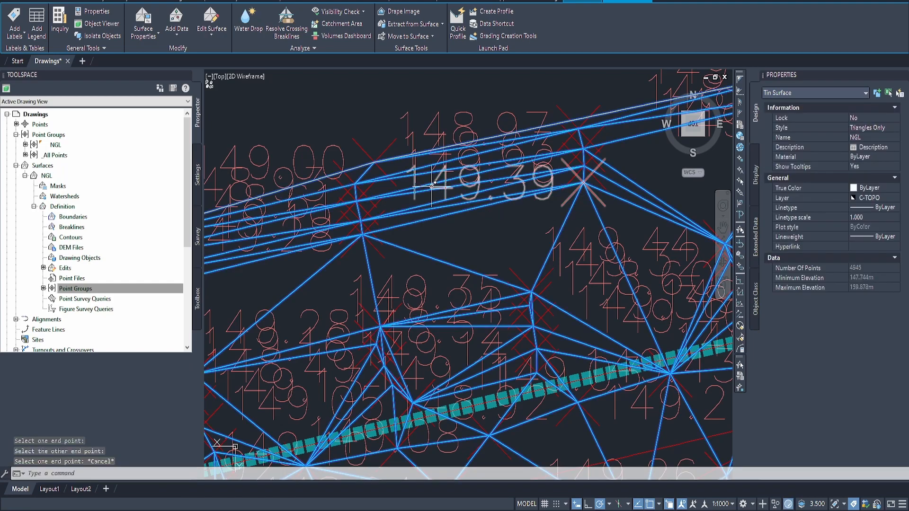
click(98, 25)
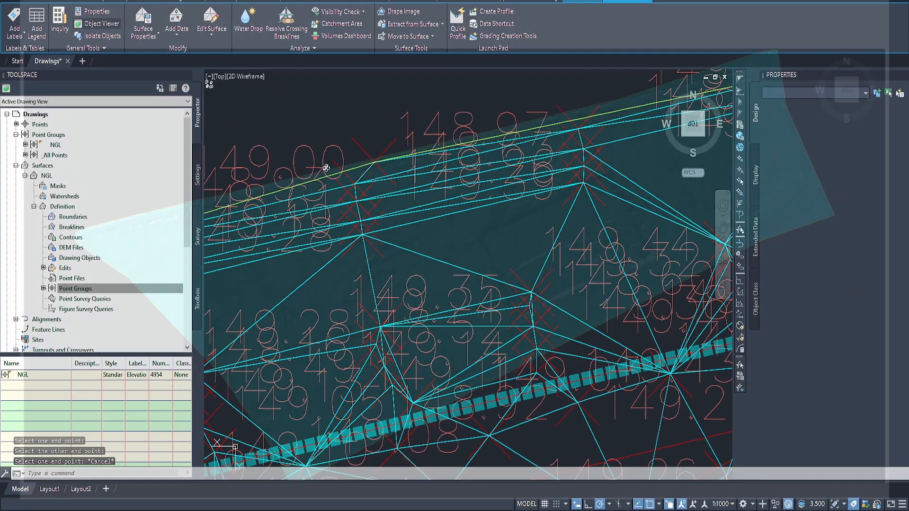
scroll(185, 204, up, 5)
middle_drag(203, 212, 603, 249)
middle_drag(302, 203, 516, 253)
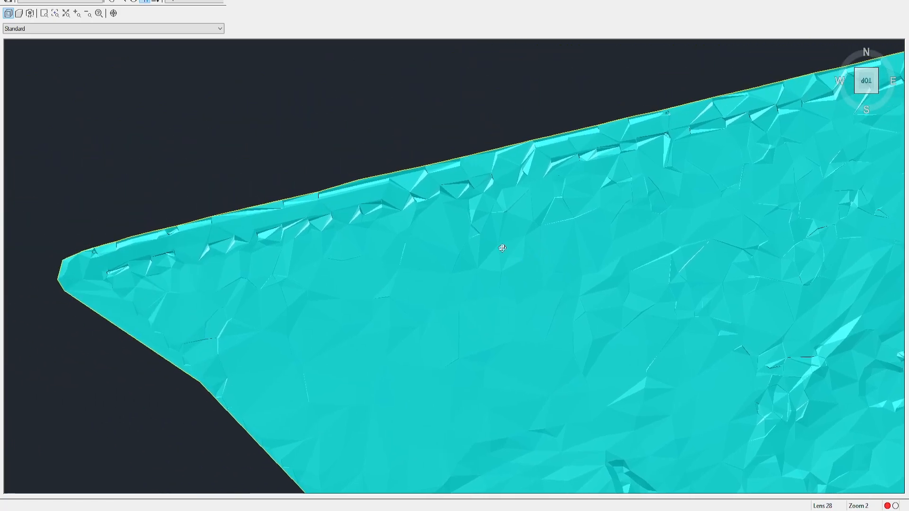
middle_drag(243, 219, 571, 279)
drag(403, 328, 435, 263)
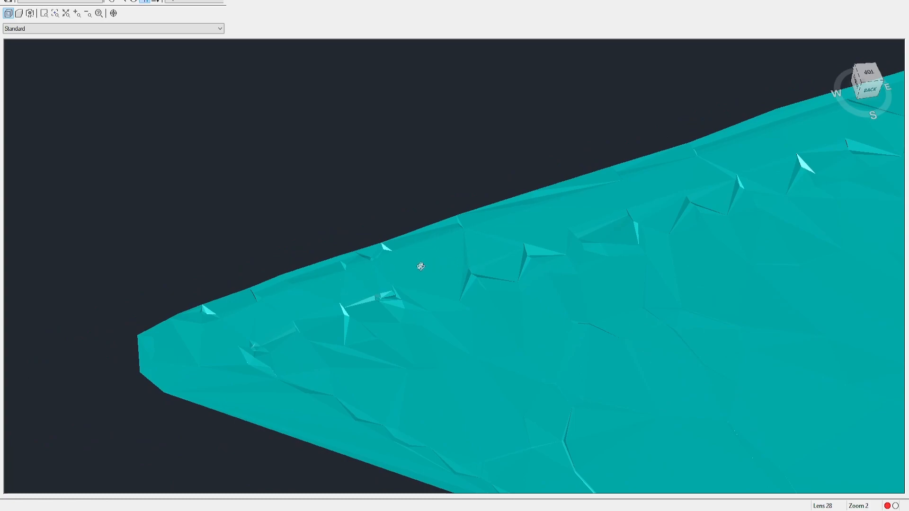
Step: Examine the shaded NGL surface in 3D along its northern edge, across the excavated area and over to the eastern end
middle_drag(430, 272, 351, 232)
scroll(360, 236, down, 2)
middle_drag(475, 228, 331, 231)
scroll(337, 212, down, 2)
scroll(331, 231, down, 2)
middle_drag(498, 267, 328, 271)
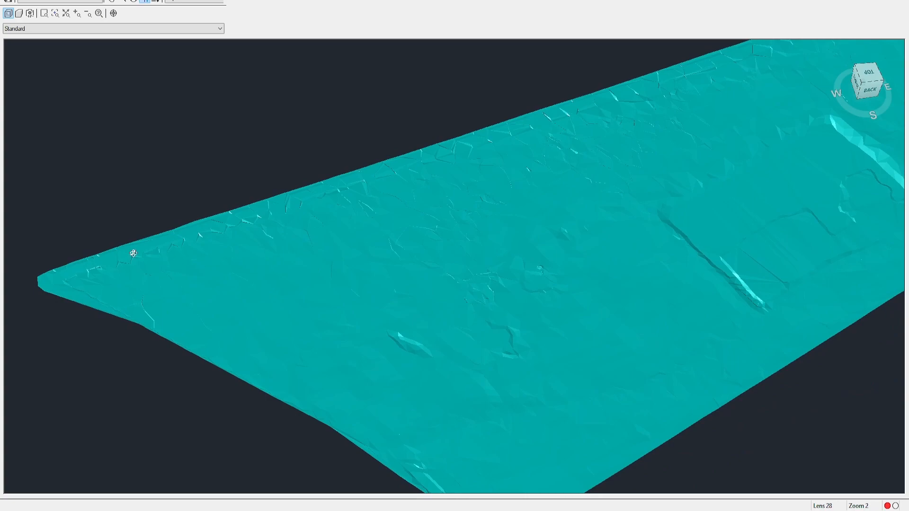
middle_drag(439, 223, 267, 288)
mouse_move(529, 168)
middle_down()
mouse_move(365, 242)
mouse_move(273, 266)
middle_up()
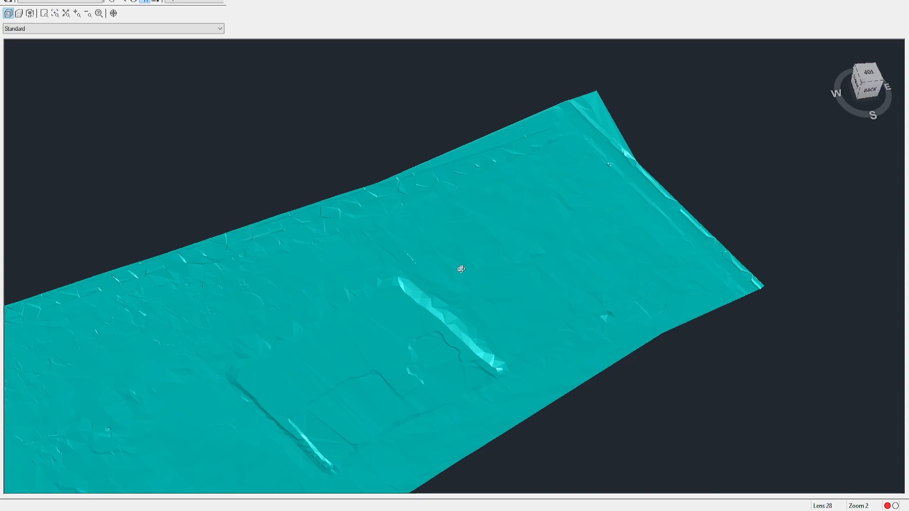
middle_drag(461, 267, 673, 176)
middle_drag(314, 227, 614, 219)
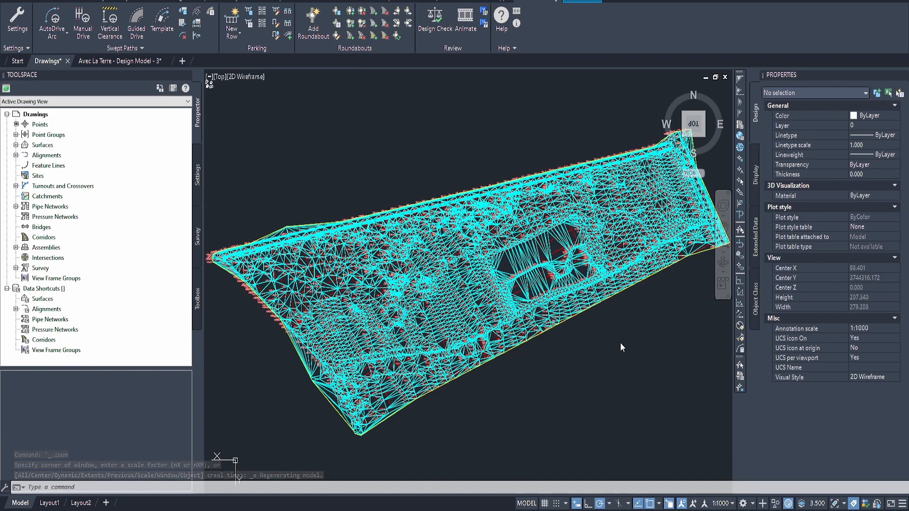
Step: Examine the finished surface's triangulation in plan along the northern boundary and around the eastern corners
scroll(568, 176, up, 4)
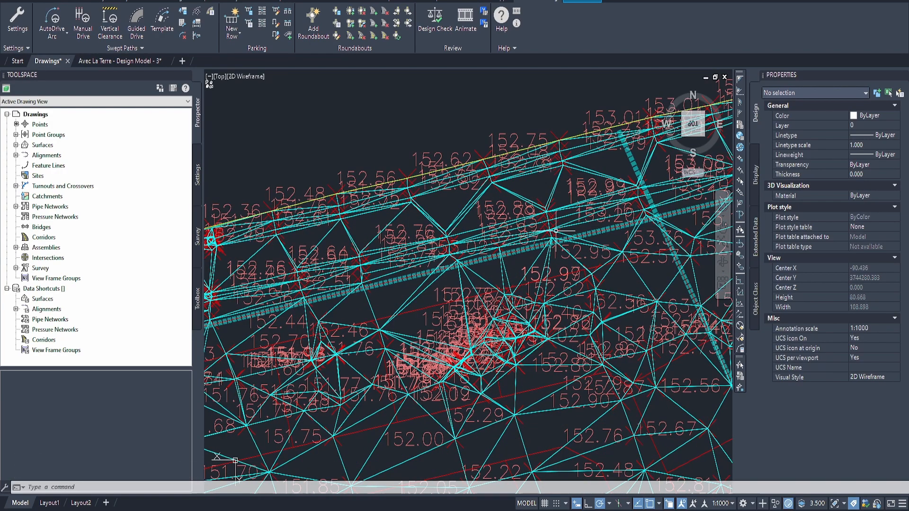
scroll(548, 232, down, 4)
middle_drag(548, 232, 714, 240)
mouse_move(579, 228)
middle_down()
mouse_move(538, 236)
mouse_move(375, 155)
middle_up()
middle_drag(560, 348, 462, 229)
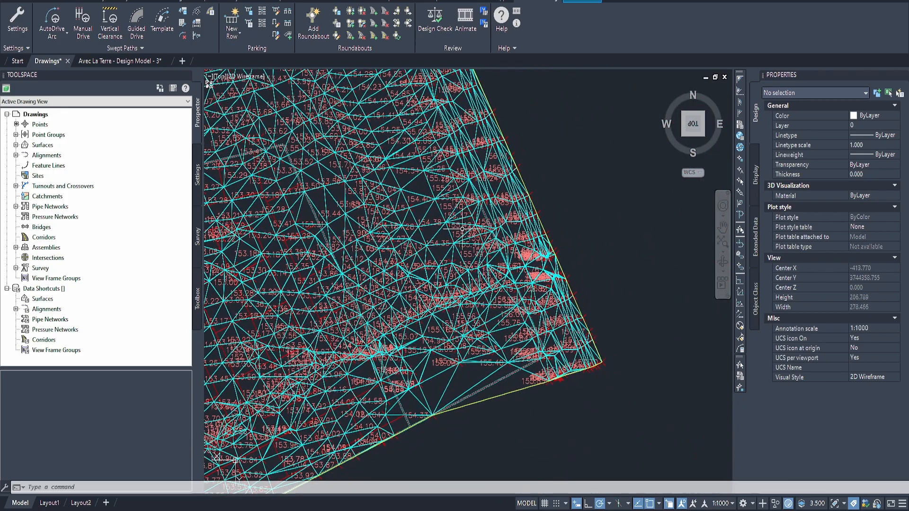
middle_drag(386, 209, 521, 324)
middle_drag(431, 182, 500, 282)
scroll(395, 213, up, 2)
middle_drag(372, 235, 408, 227)
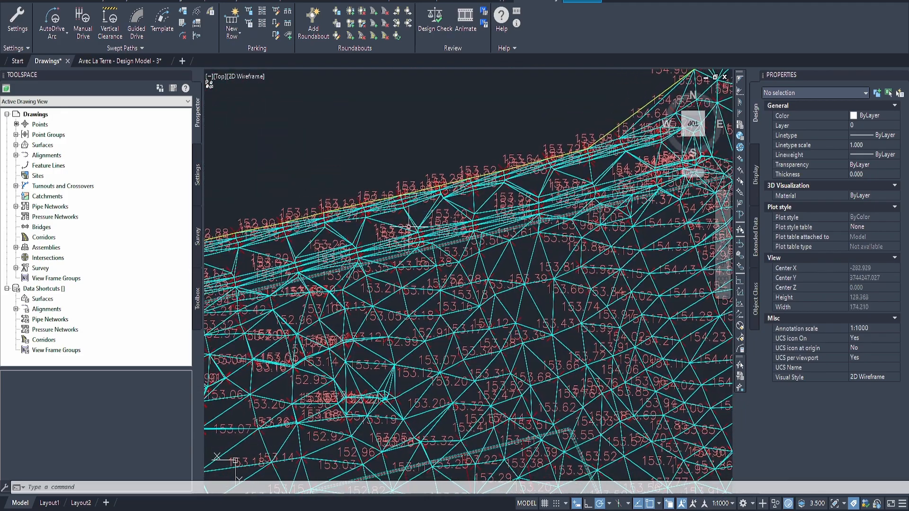
Step: Show the NGL - Original surface in the Object Viewer and inspect its eastern end in a tilted 3D view
click(405, 214)
click(97, 24)
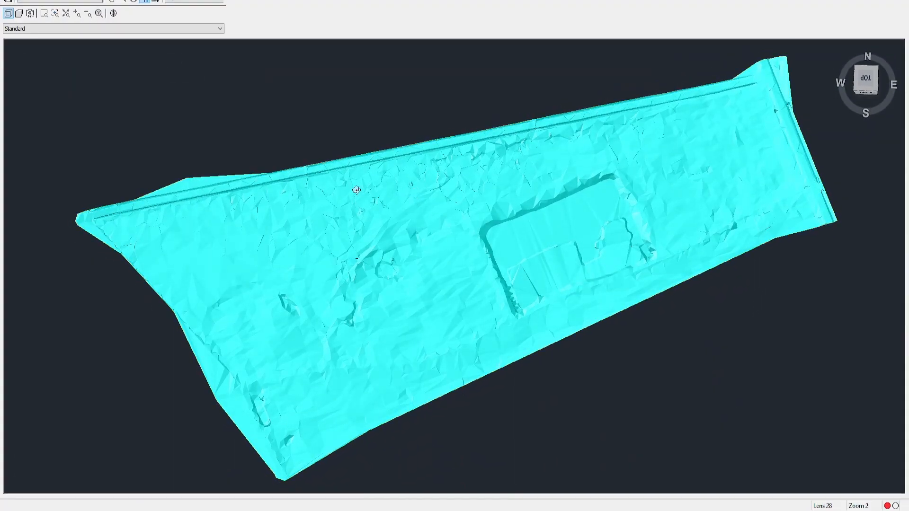
middle_drag(360, 199, 269, 245)
middle_drag(391, 191, 391, 234)
scroll(459, 192, up, 2)
middle_drag(474, 252, 284, 191)
drag(408, 243, 530, 154)
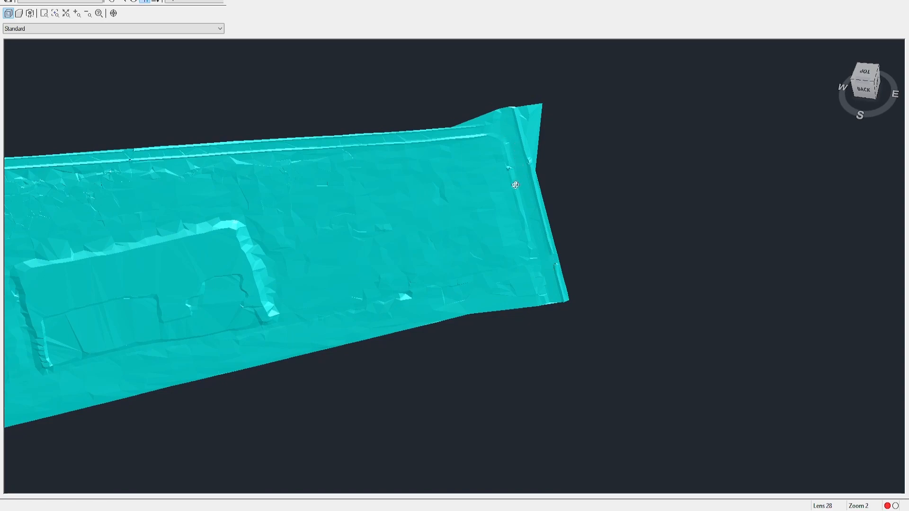
drag(372, 267, 415, 271)
middle_drag(303, 286, 432, 303)
middle_drag(596, 200, 382, 199)
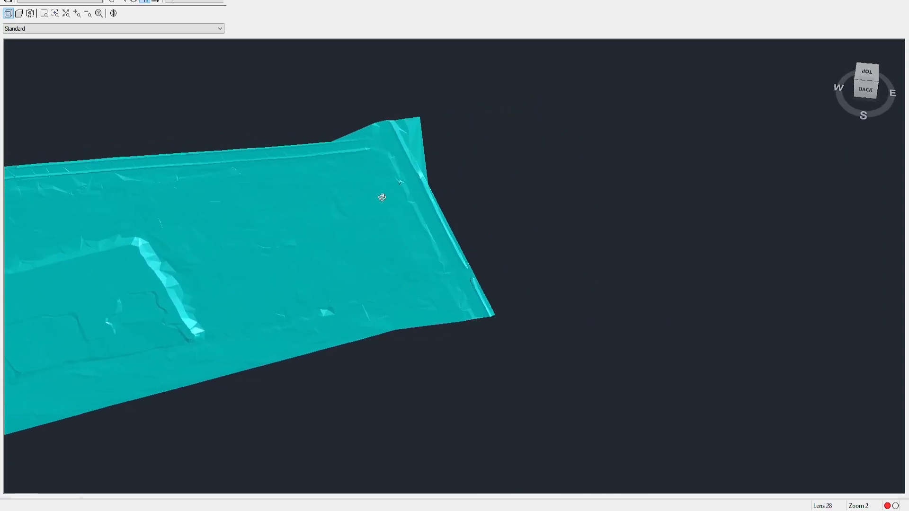
Step: Examine the northern edge, the western ground and the excavated area of the NGL - Original surface close up in 3D
scroll(428, 195, up, 2)
middle_drag(444, 230, 575, 277)
middle_drag(290, 303, 675, 252)
middle_drag(295, 227, 527, 246)
middle_drag(259, 238, 661, 237)
middle_drag(374, 236, 206, 196)
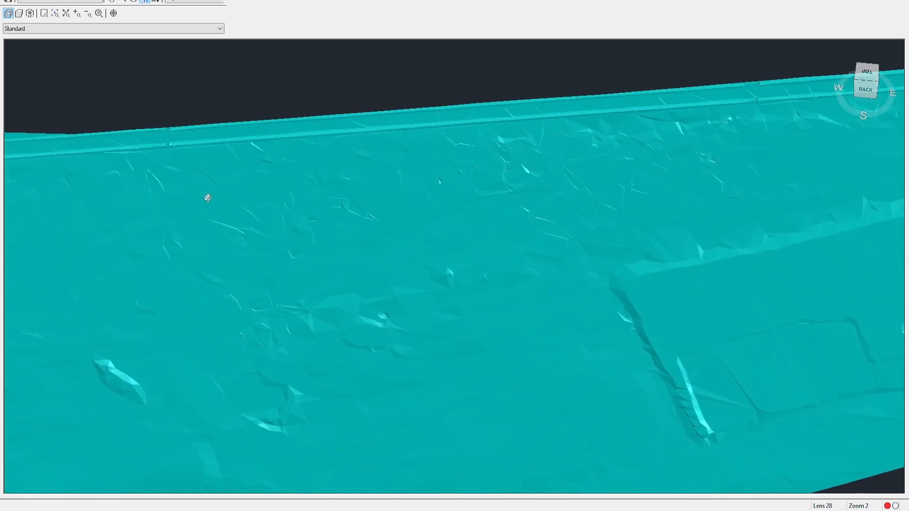
middle_drag(554, 228, 388, 179)
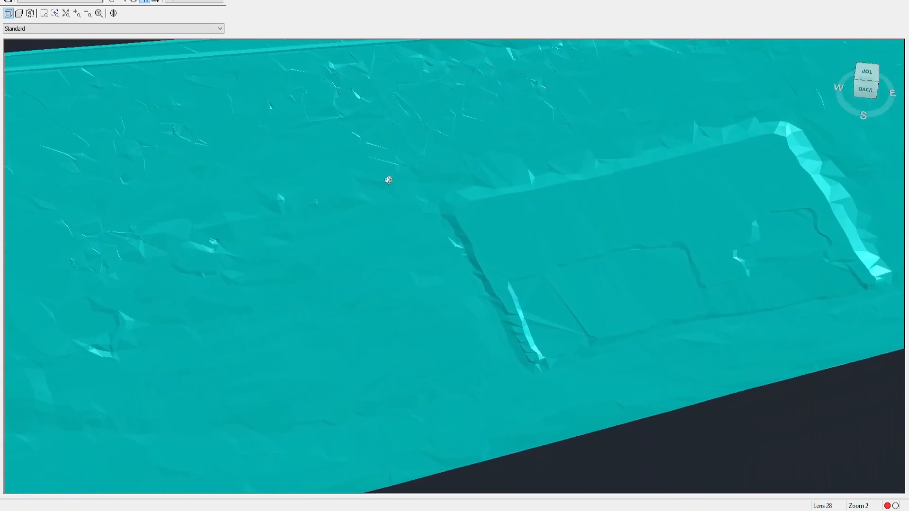
scroll(369, 200, down, 2)
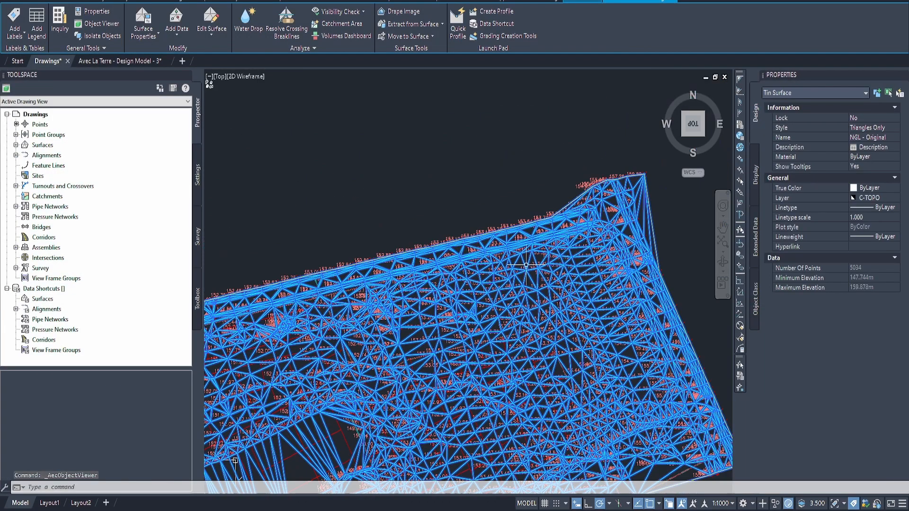
middle_drag(546, 244, 544, 160)
scroll(517, 239, down, 2)
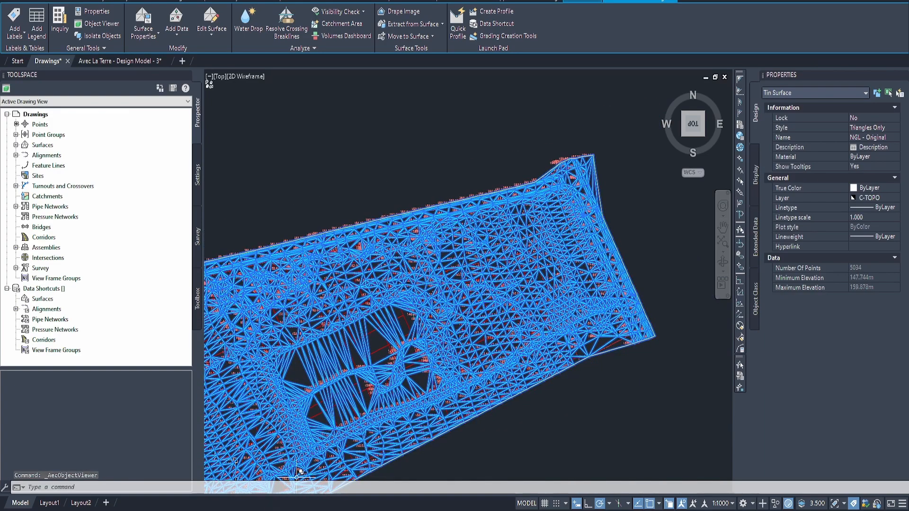